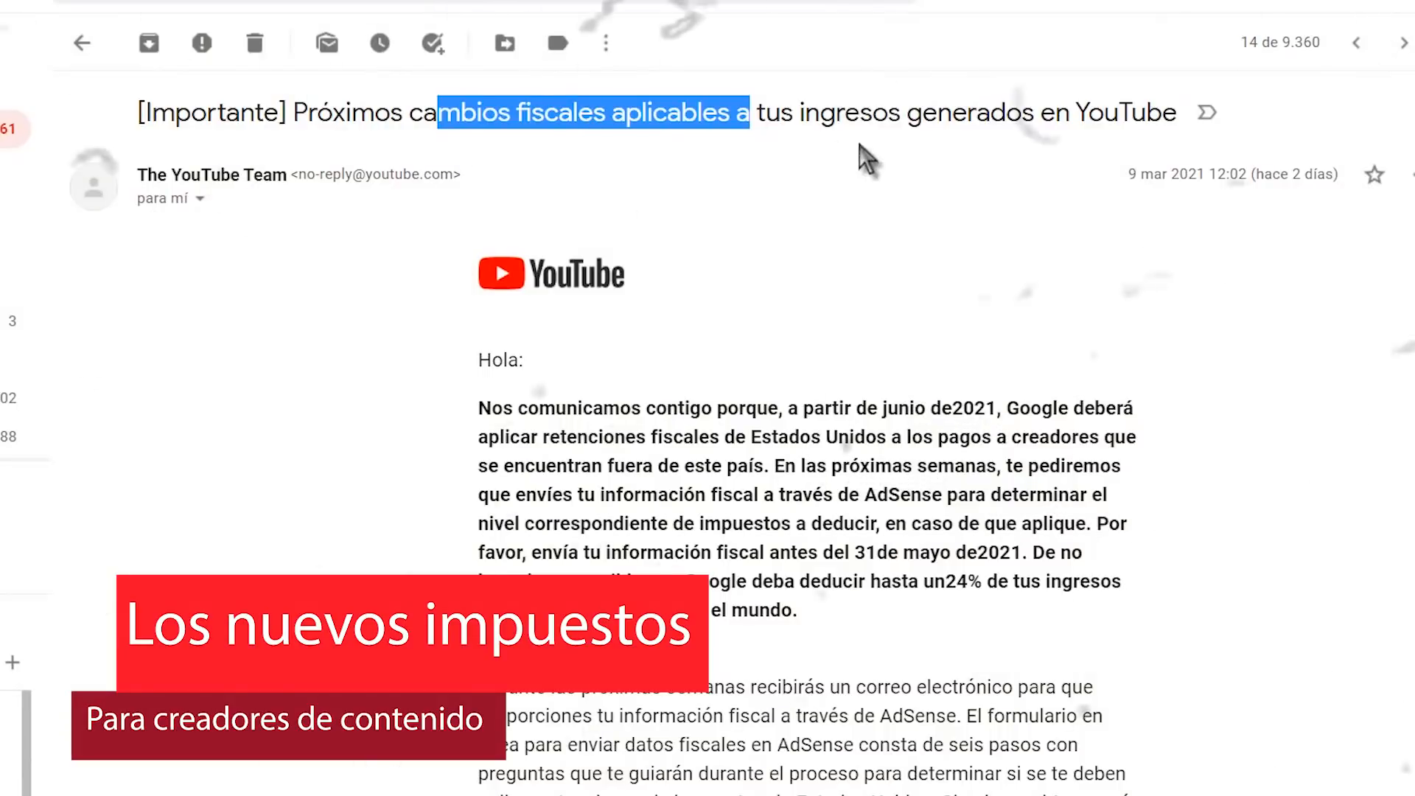
# Read through the YouTube email on upcoming tax changes, highlighting the passage about US tax withholding on payments to creators outside the country.
pyautogui.scroll(-2, 637, 426)
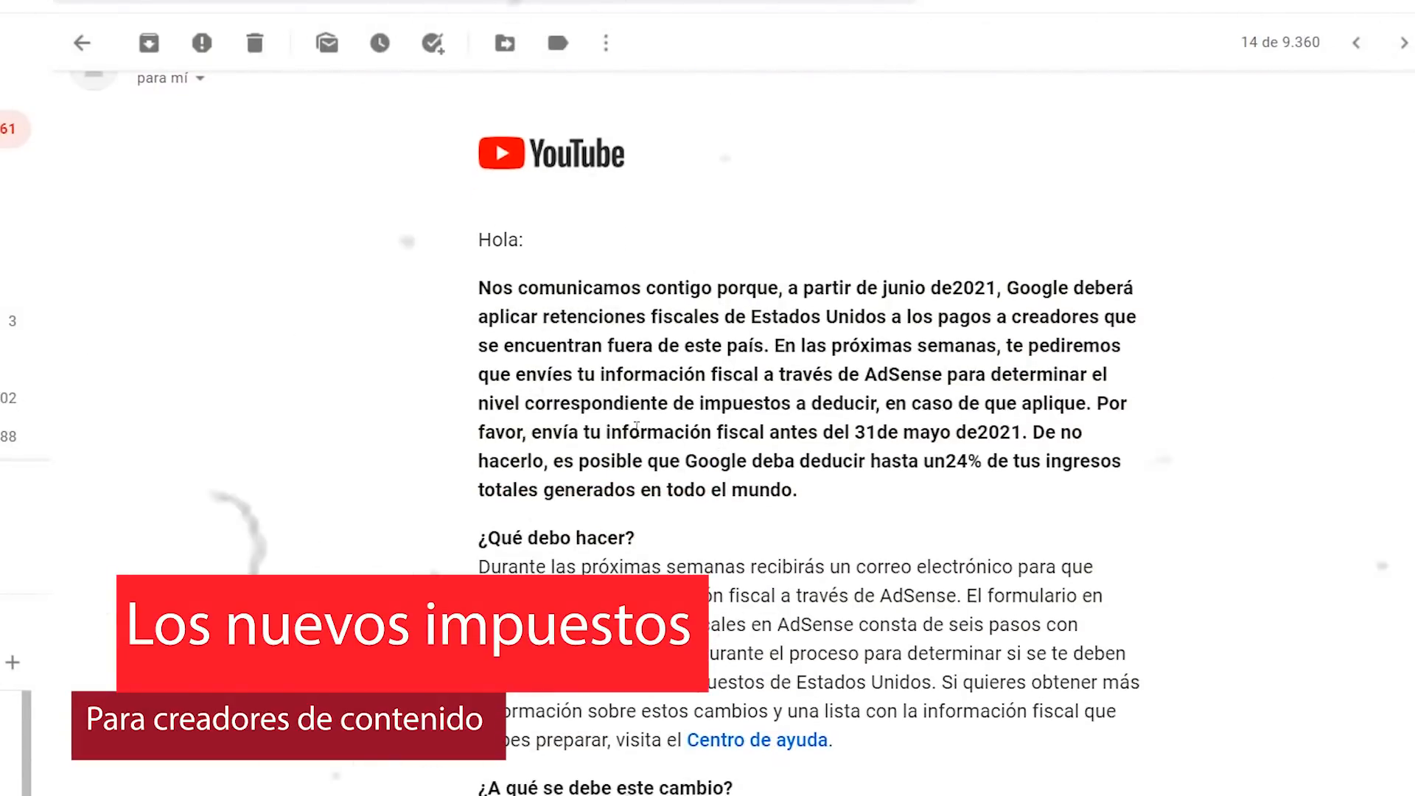
pyautogui.scroll(-15, 637, 426)
pyautogui.scroll(7, 714, 443)
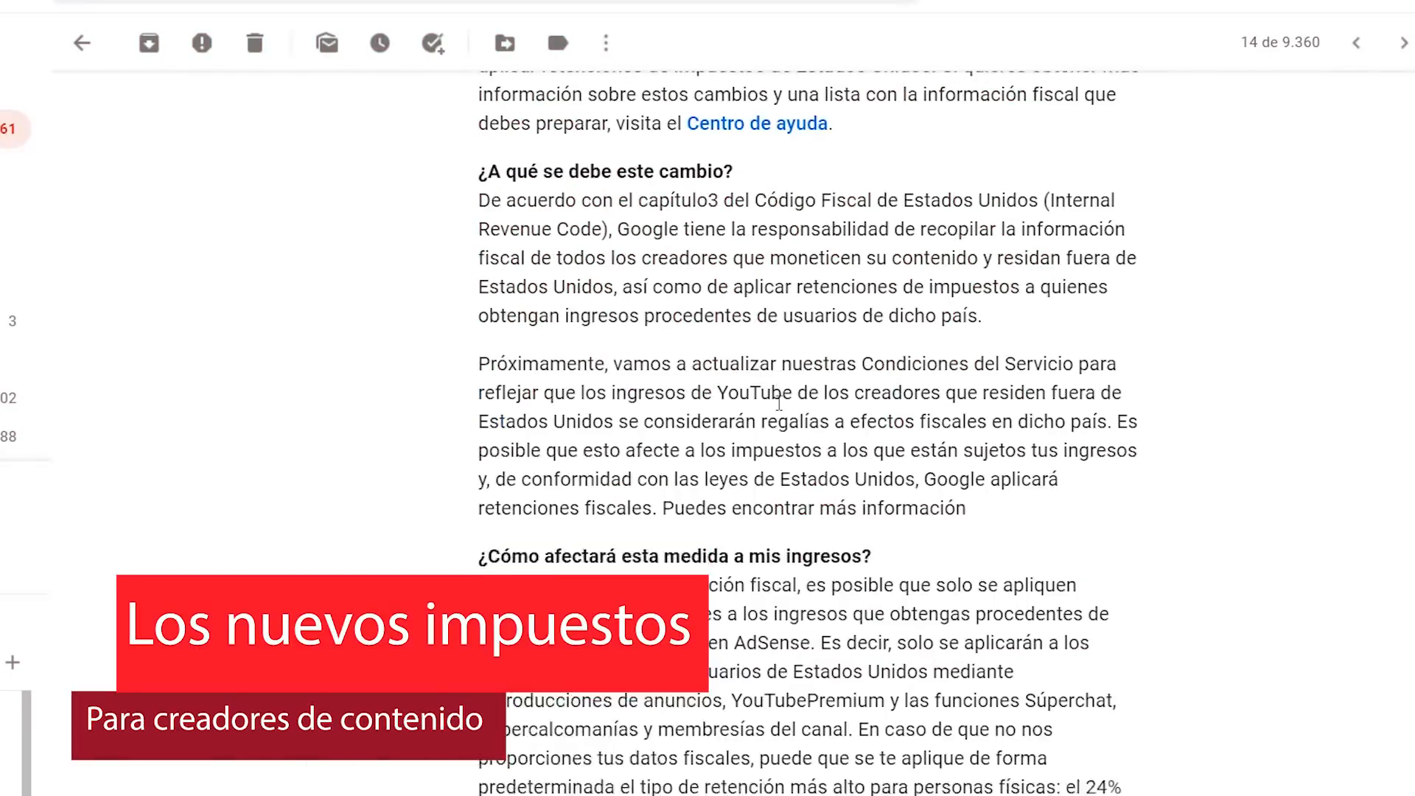
pyautogui.scroll(8, 779, 404)
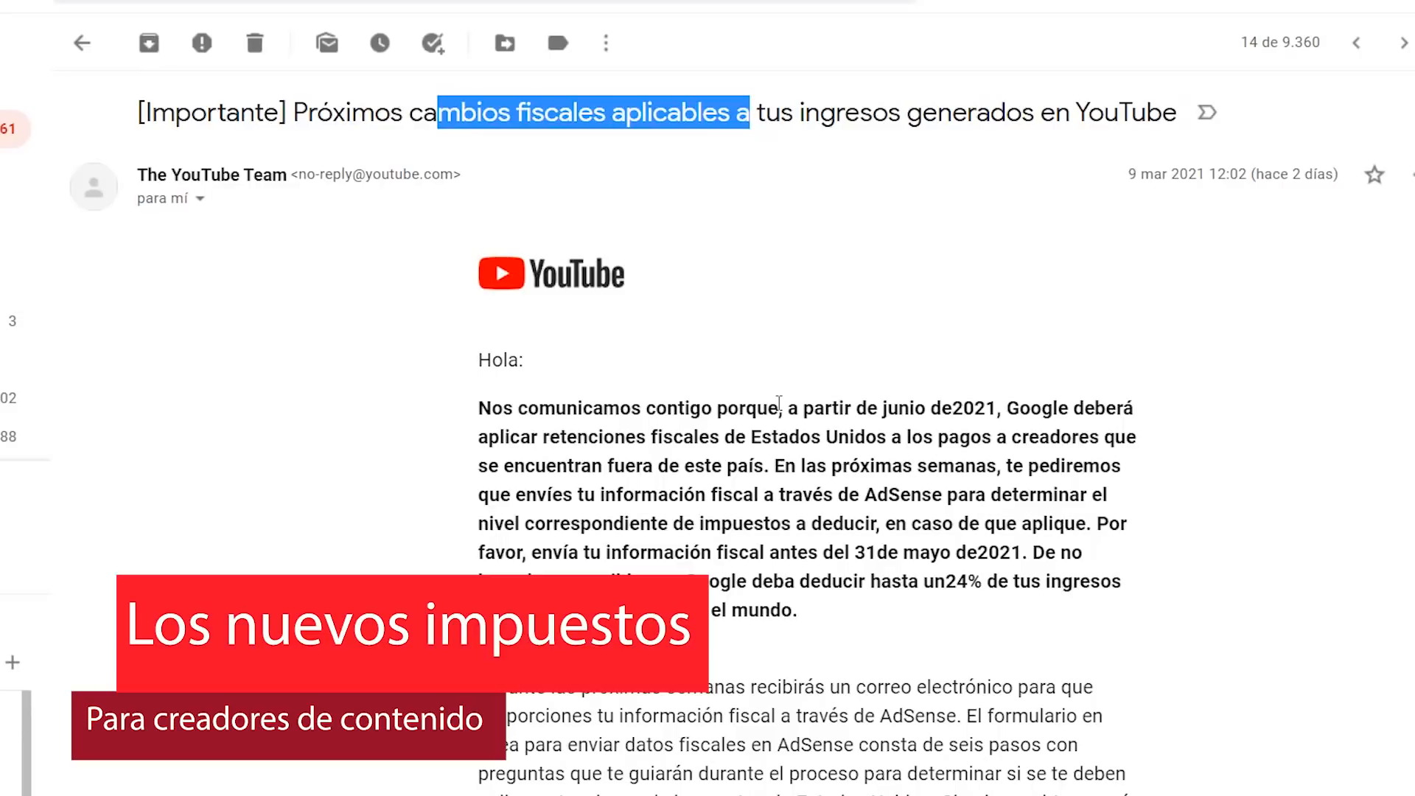
pyautogui.moveTo(1005, 410); pyautogui.dragTo(728, 428)
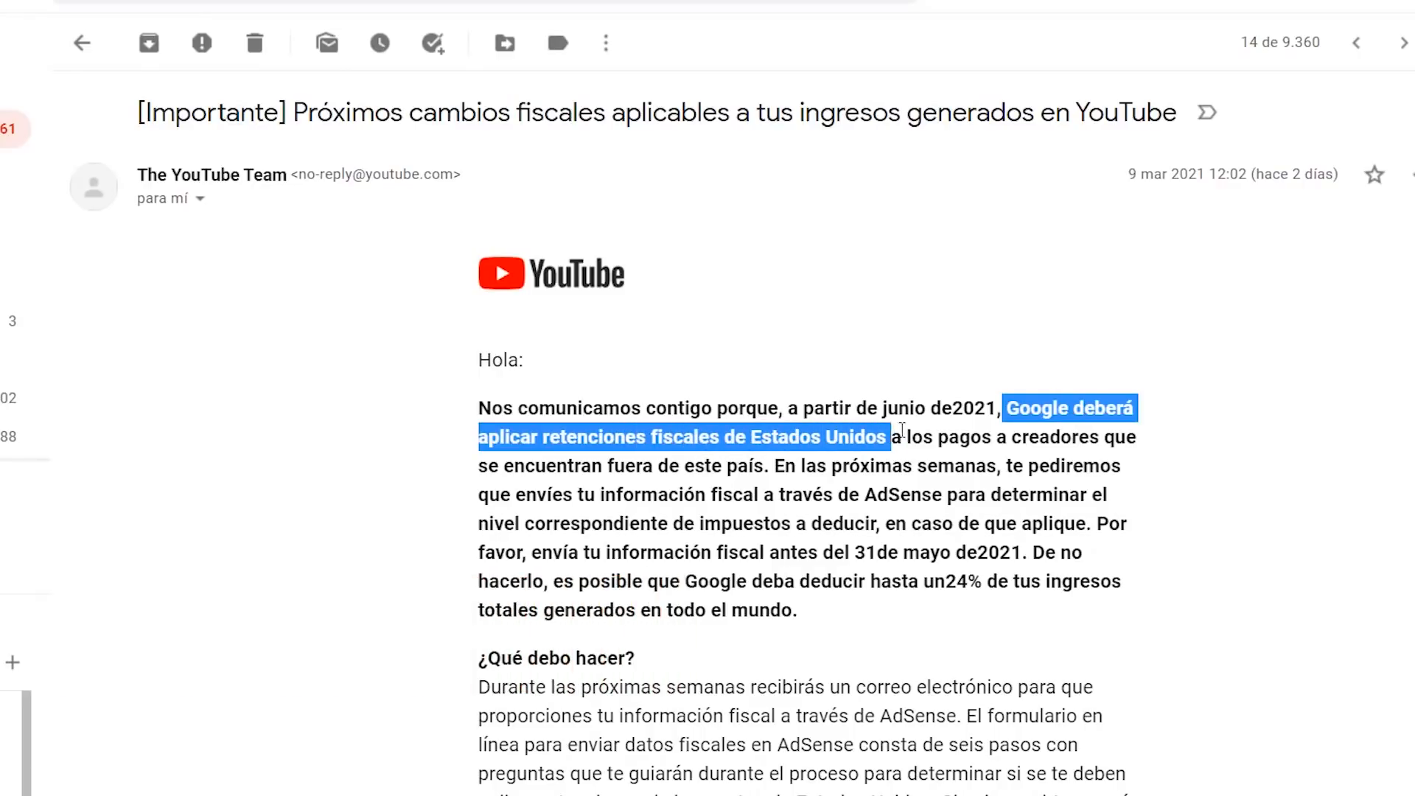
pyautogui.moveTo(1037, 457); pyautogui.dragTo(730, 472)
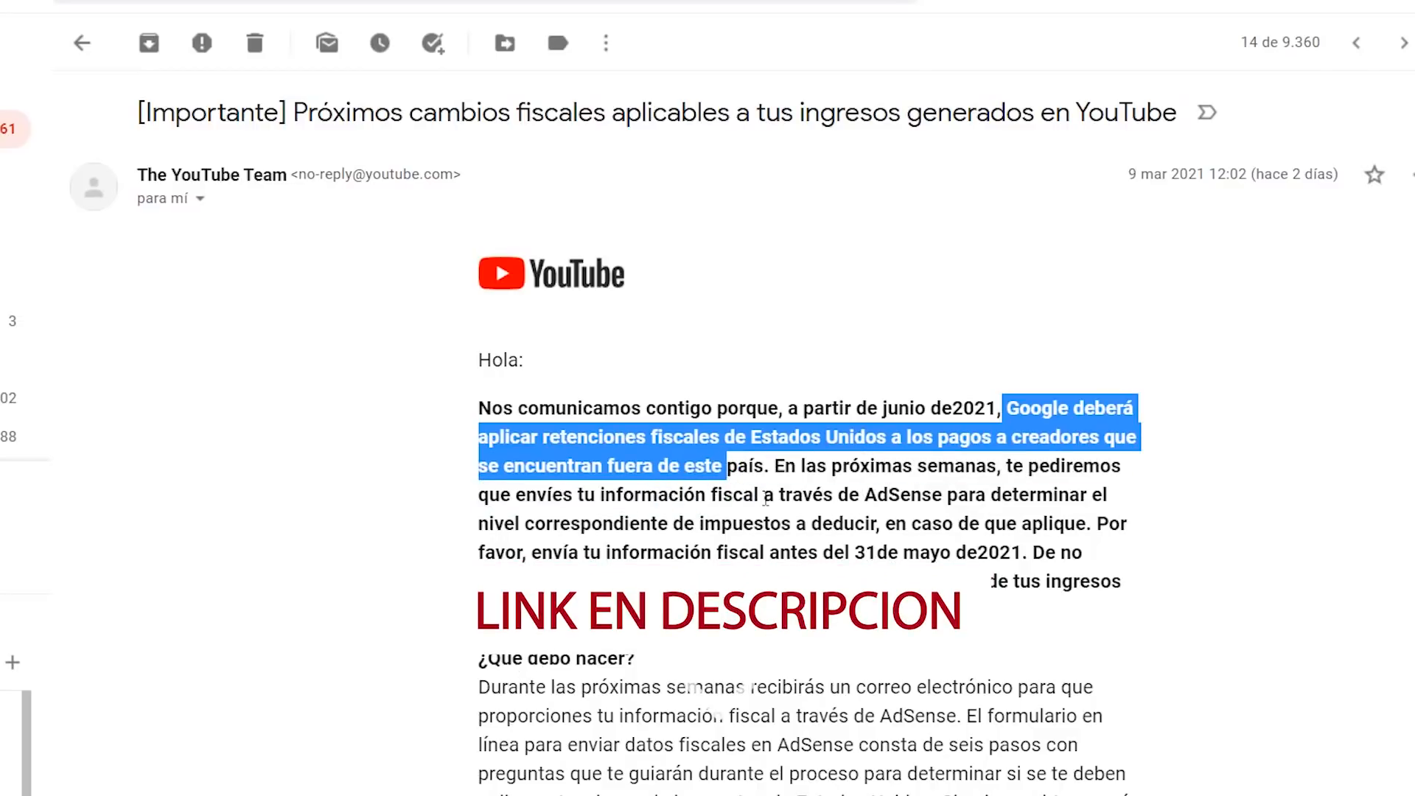
pyautogui.scroll(-10, 766, 499)
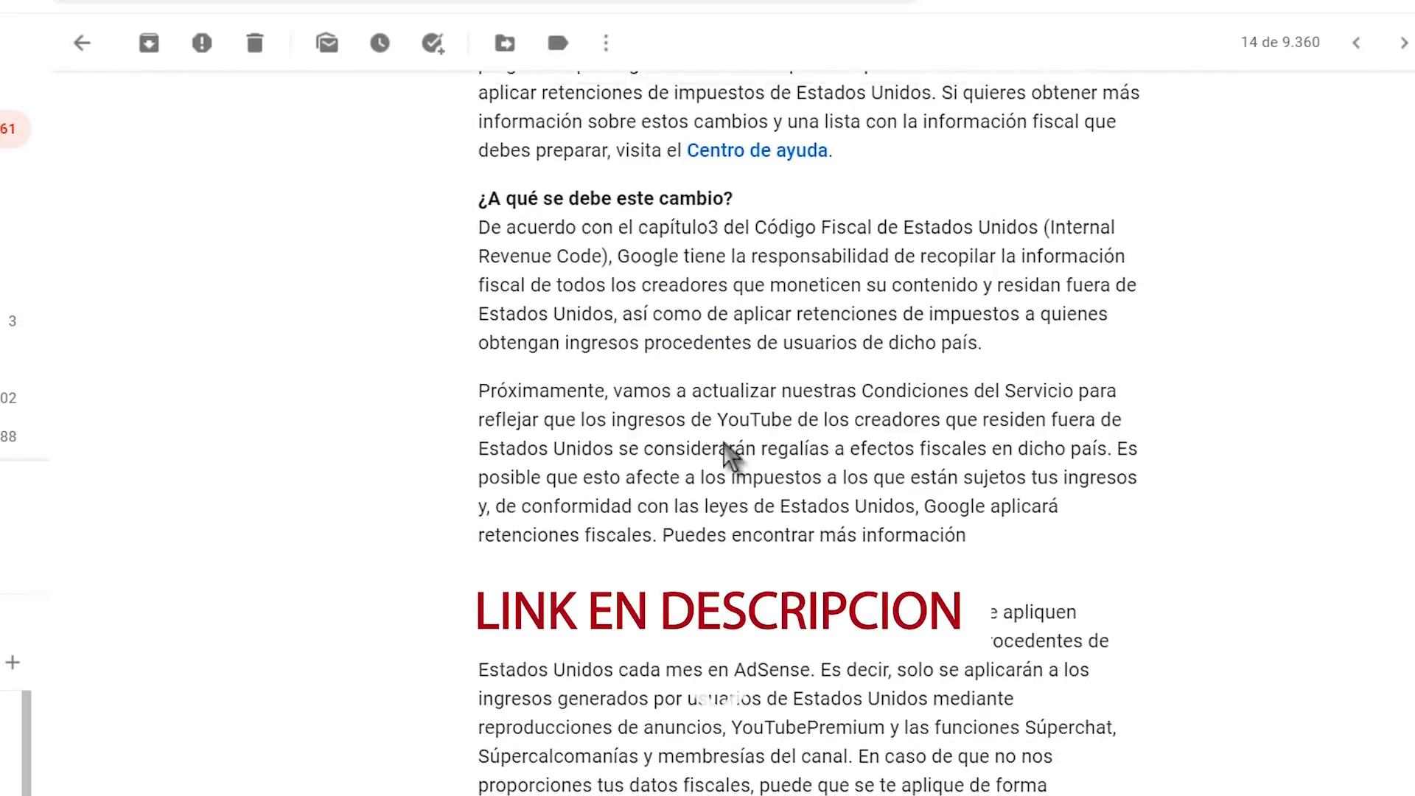
pyautogui.scroll(-3, 743, 412)
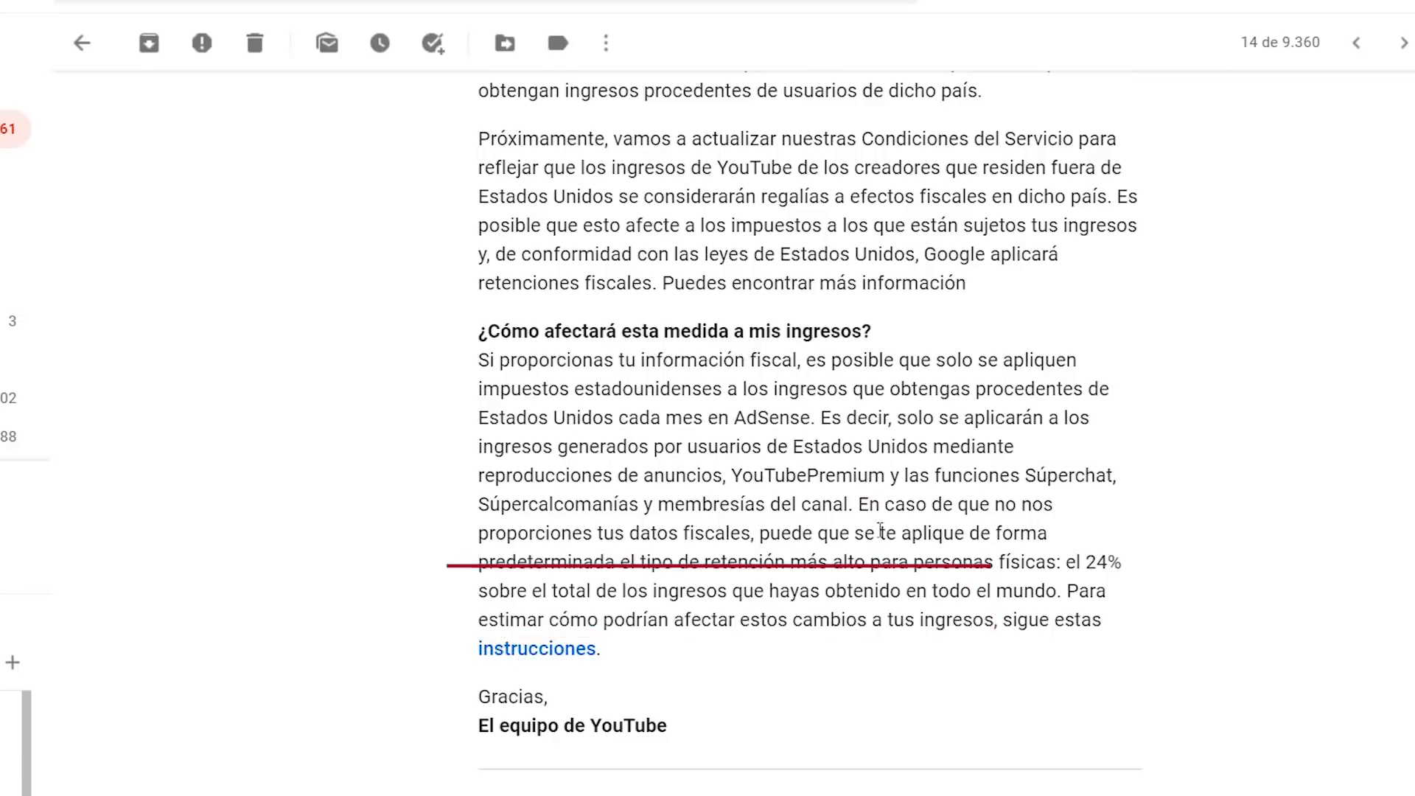
pyautogui.scroll(13, 822, 442)
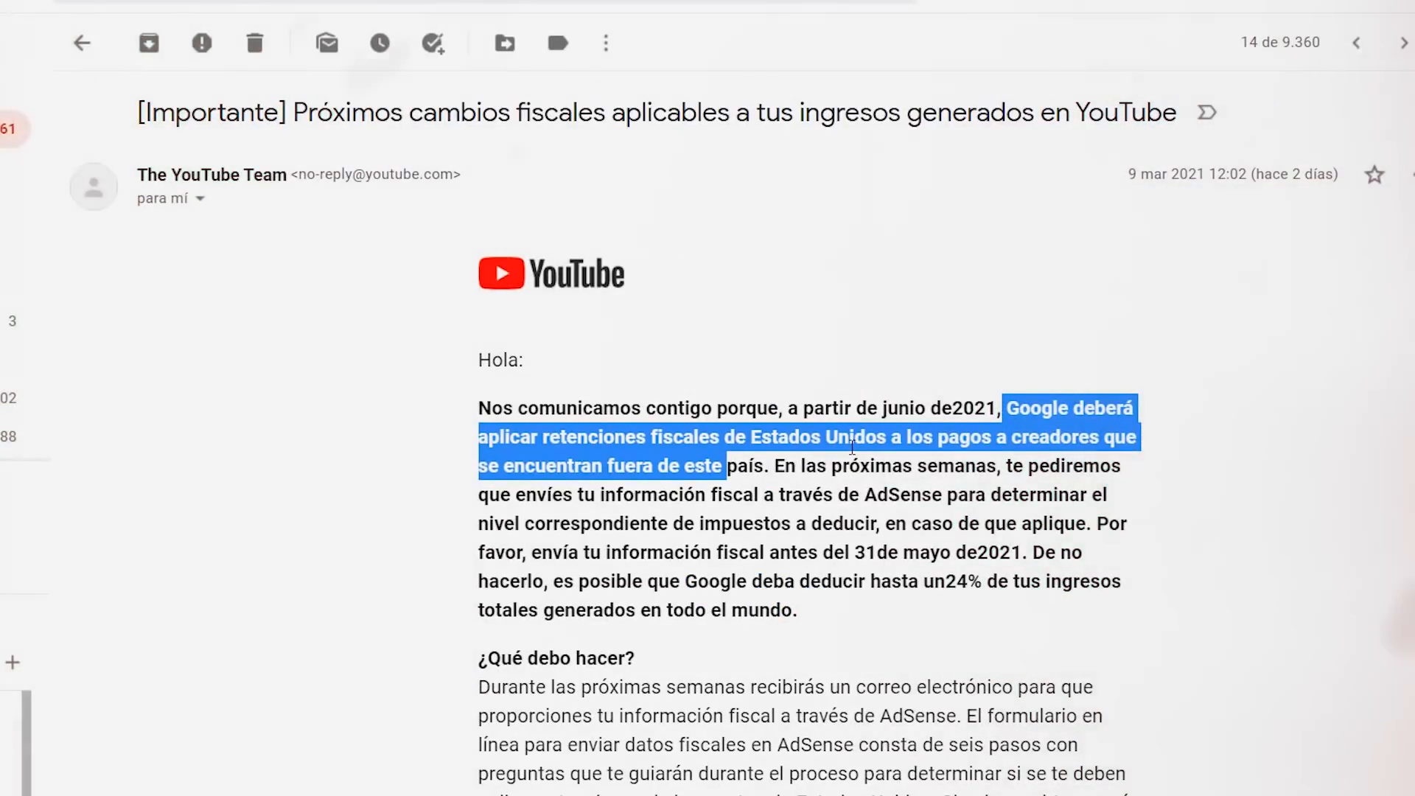
# Highlight the 24% deduction figure in the email's opening paragraph and review the sections on the reasons and effect on earnings.
pyautogui.scroll(-2, 852, 447)
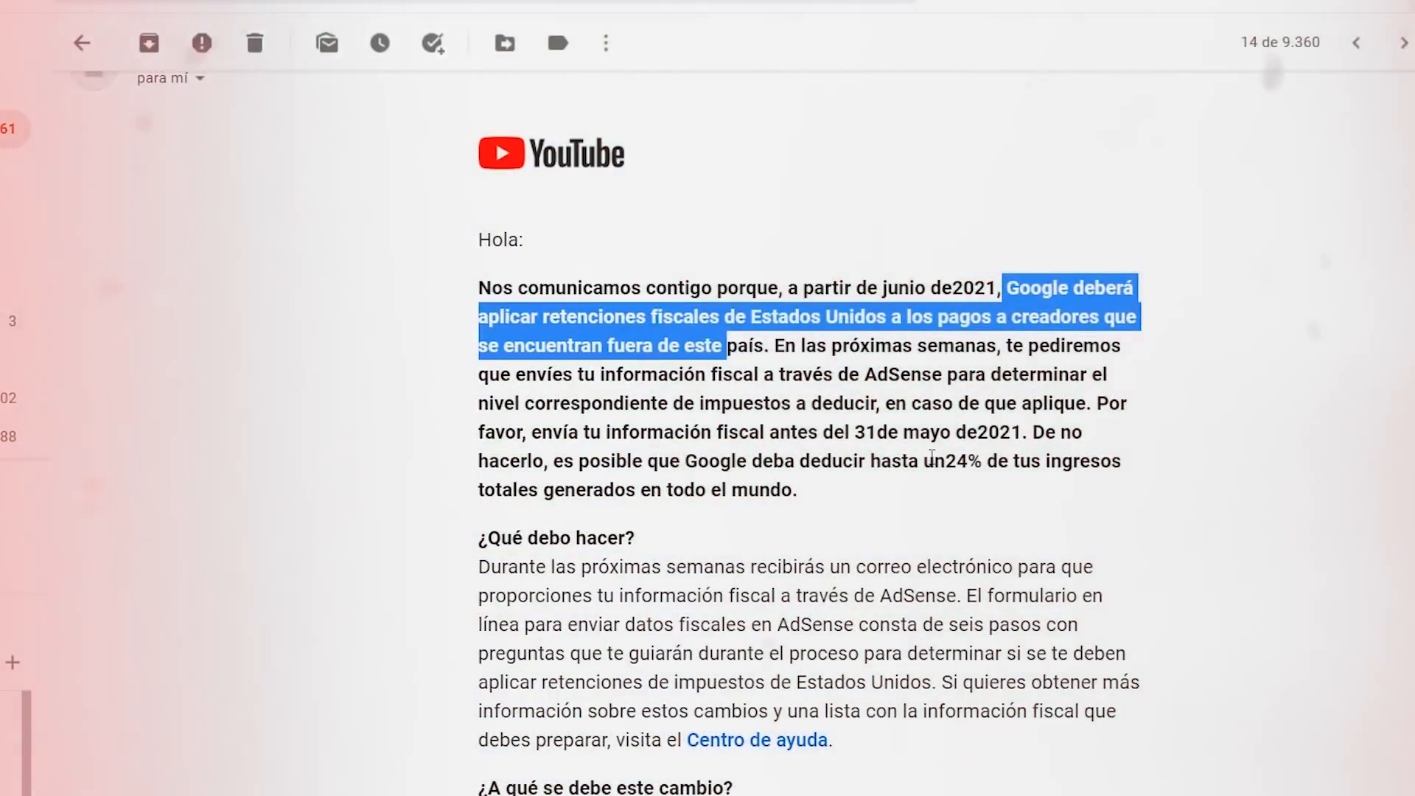
pyautogui.moveTo(932, 460); pyautogui.dragTo(967, 461)
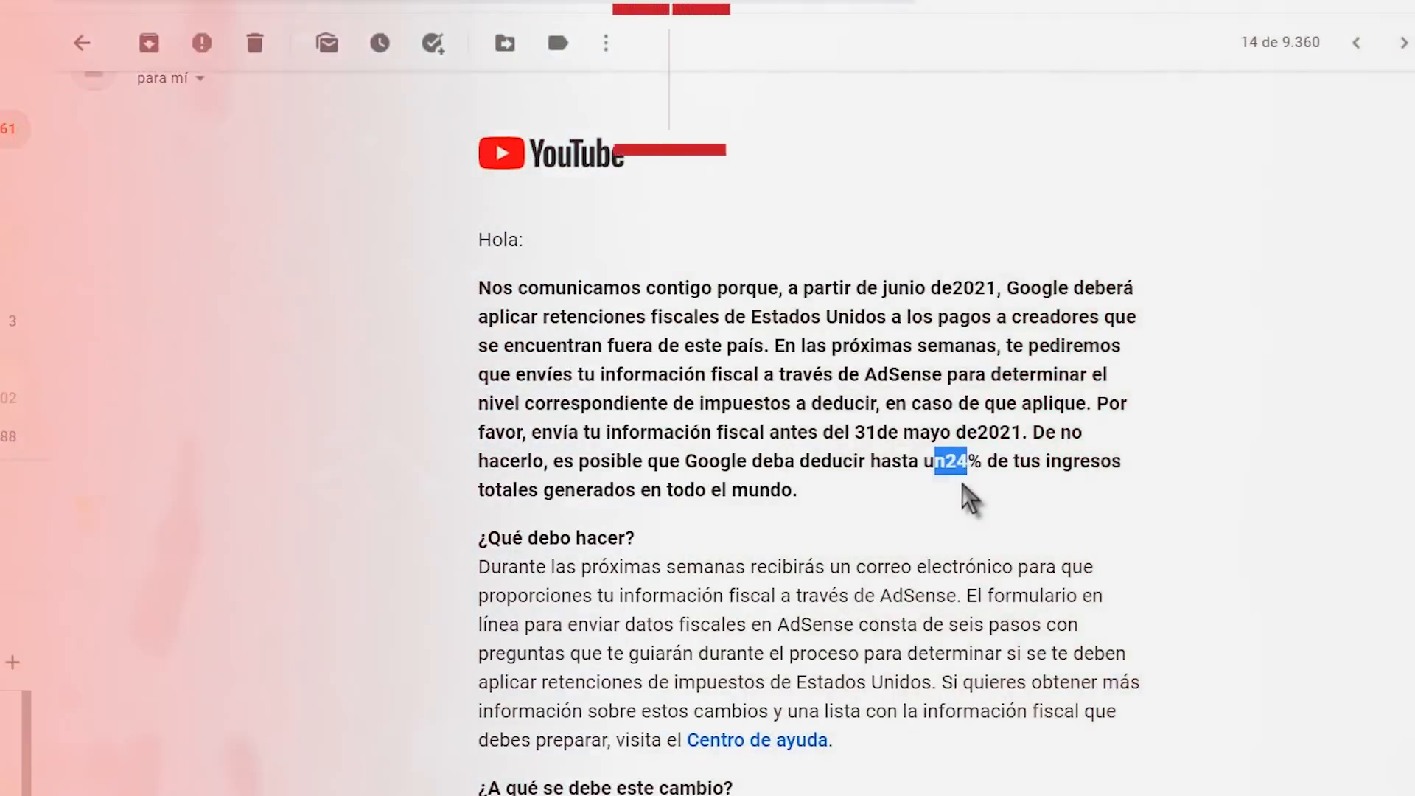
pyautogui.scroll(-2, 965, 494)
pyautogui.scroll(-4, 961, 498)
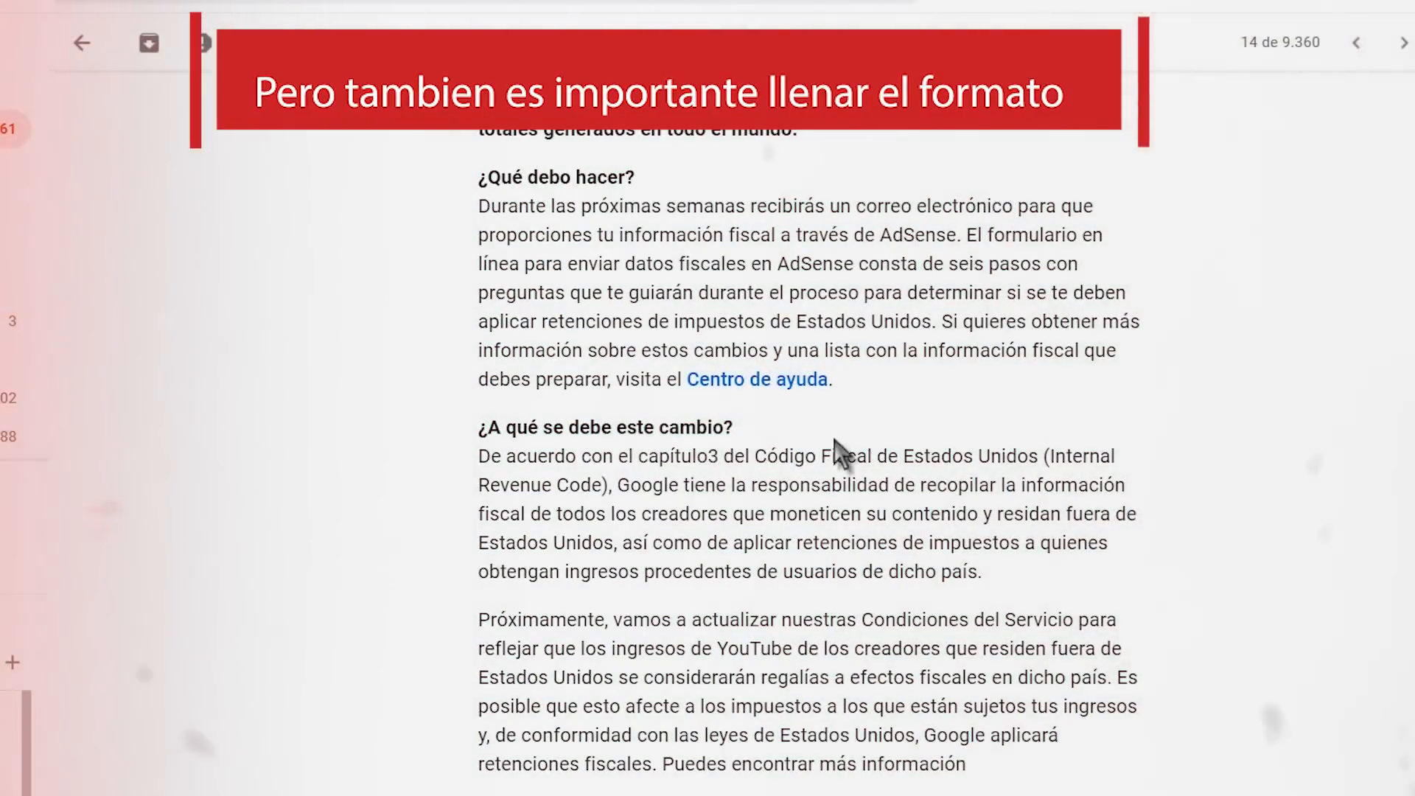
pyautogui.scroll(-4, 814, 457)
pyautogui.scroll(-3, 814, 461)
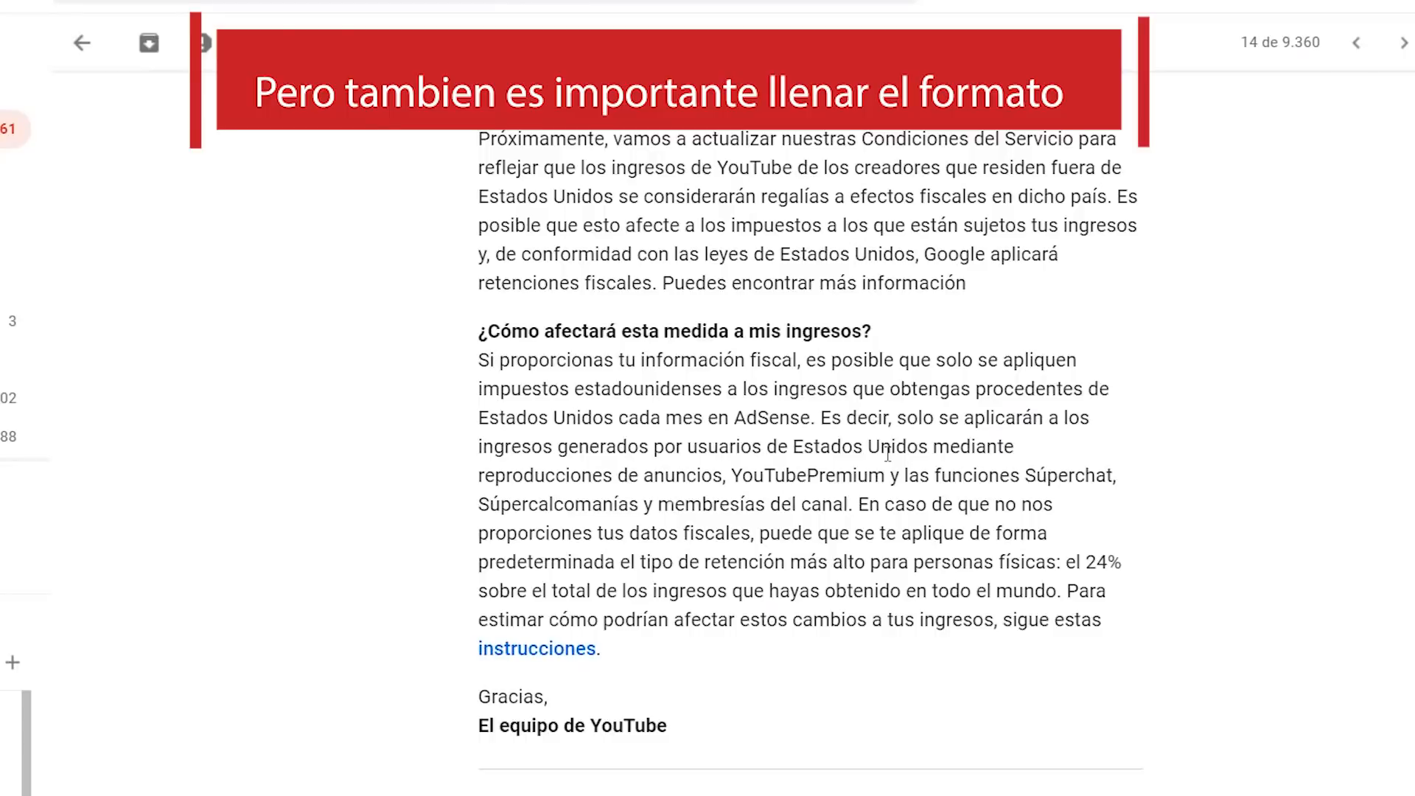
pyautogui.scroll(6, 878, 463)
pyautogui.scroll(6, 878, 463)
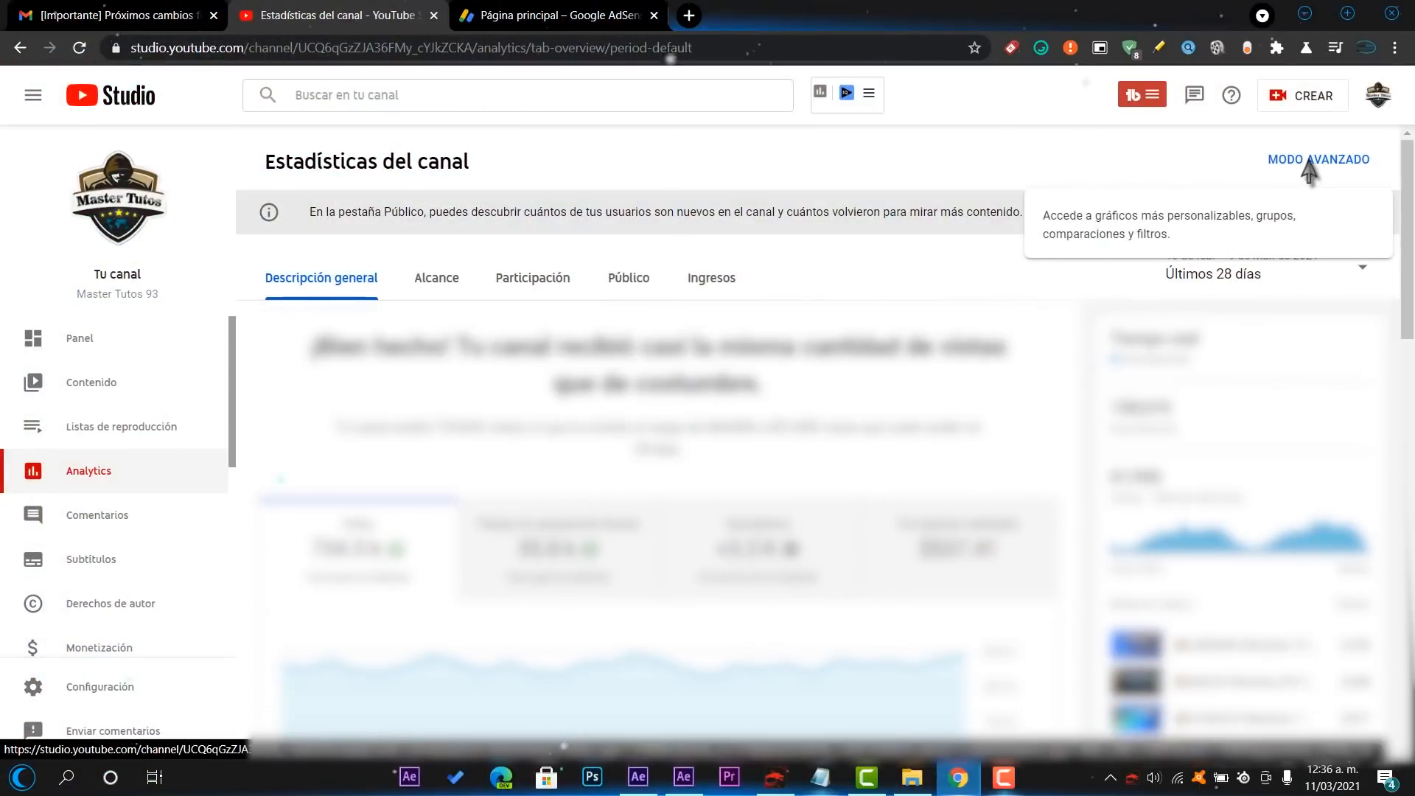
# Open the channel analytics in advanced mode by geographic location and add the "Tus ingresos estimados" metric to the table.
pyautogui.click(1309, 162)
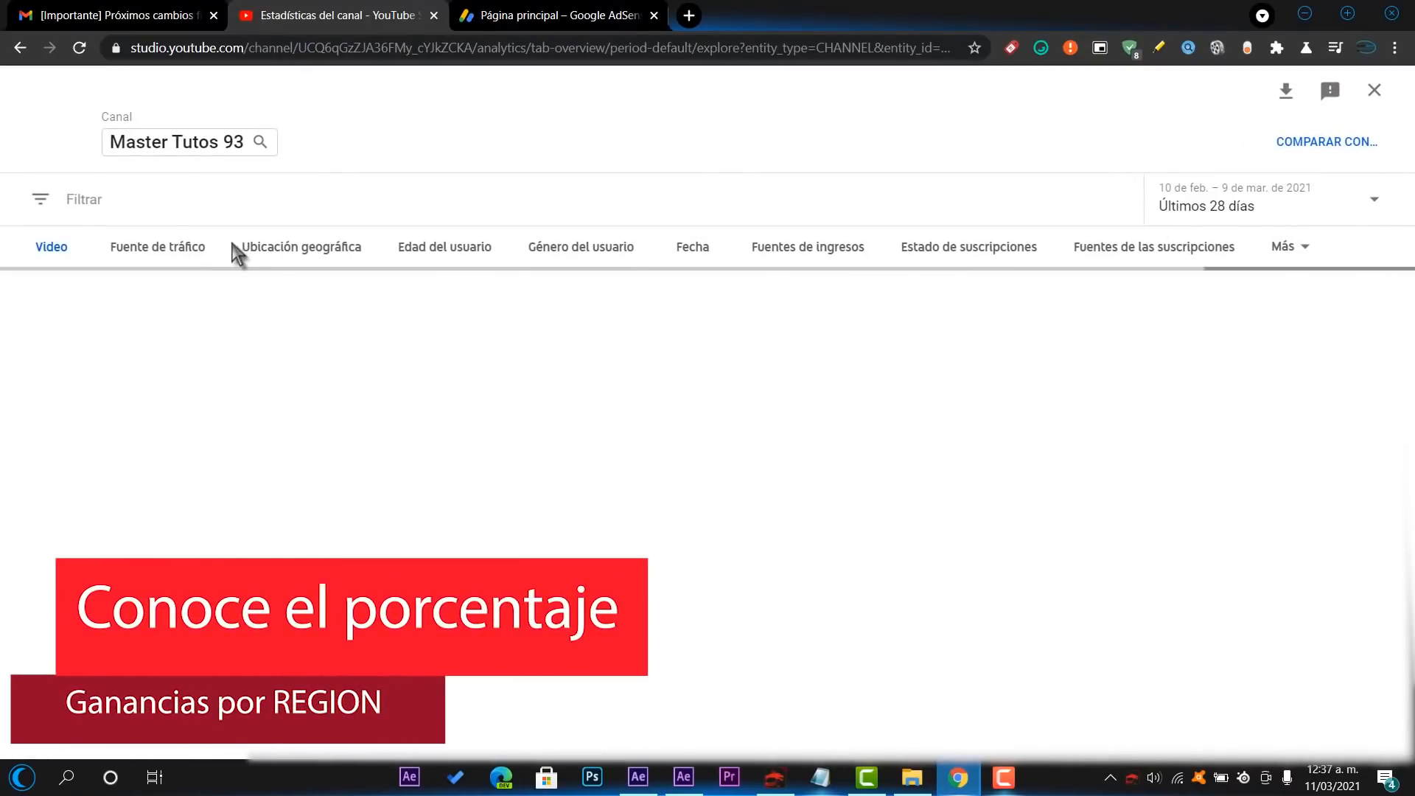
pyautogui.click(304, 247)
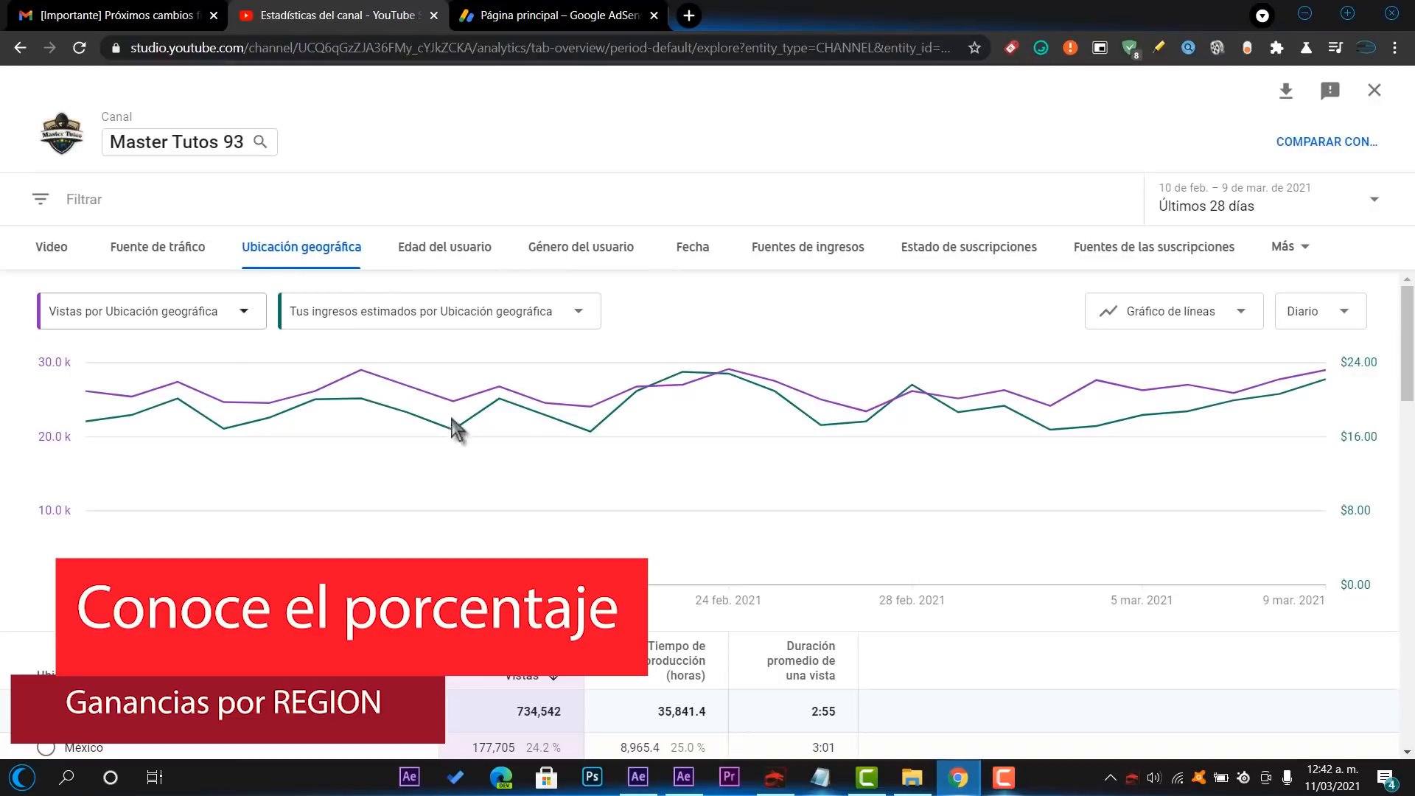
pyautogui.scroll(-3, 472, 479)
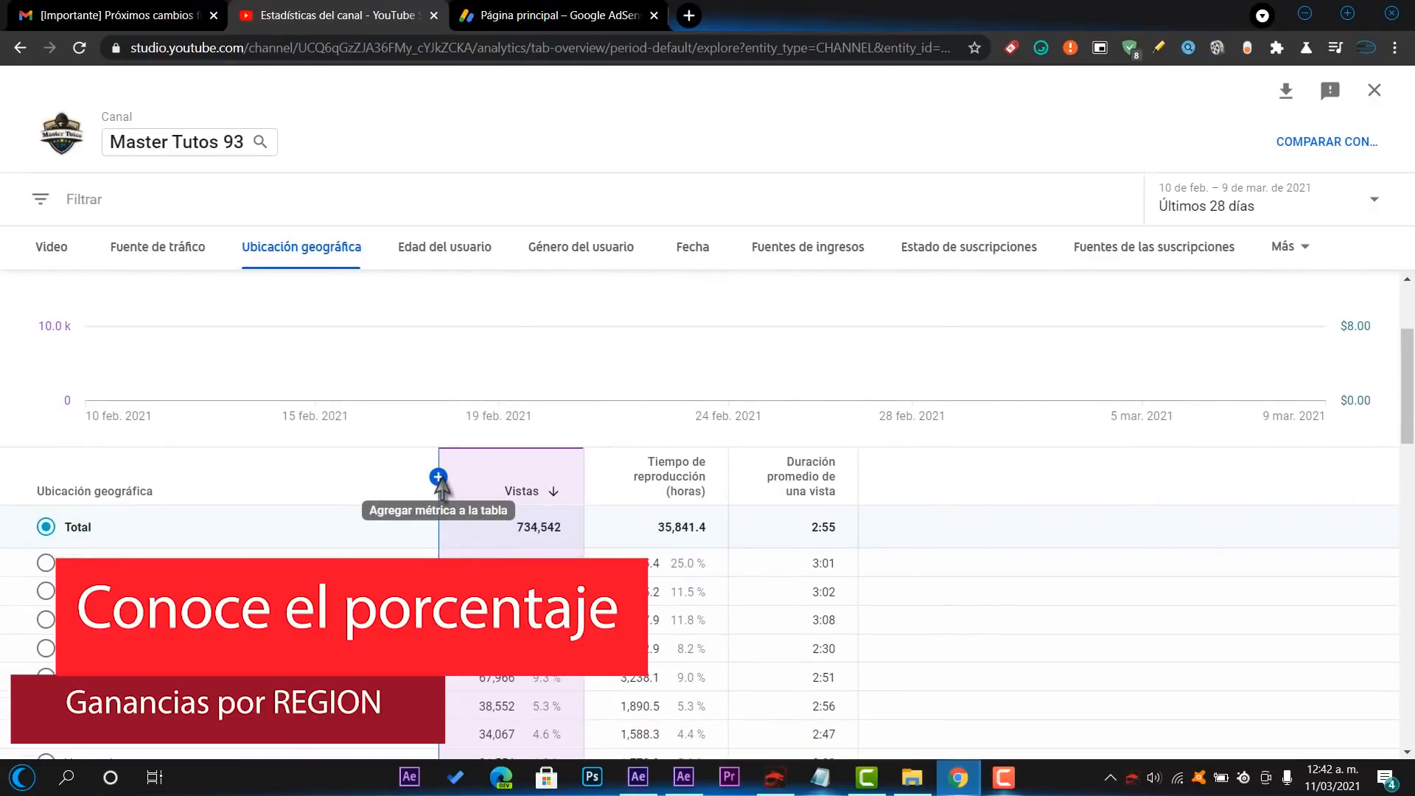
pyautogui.click(438, 477)
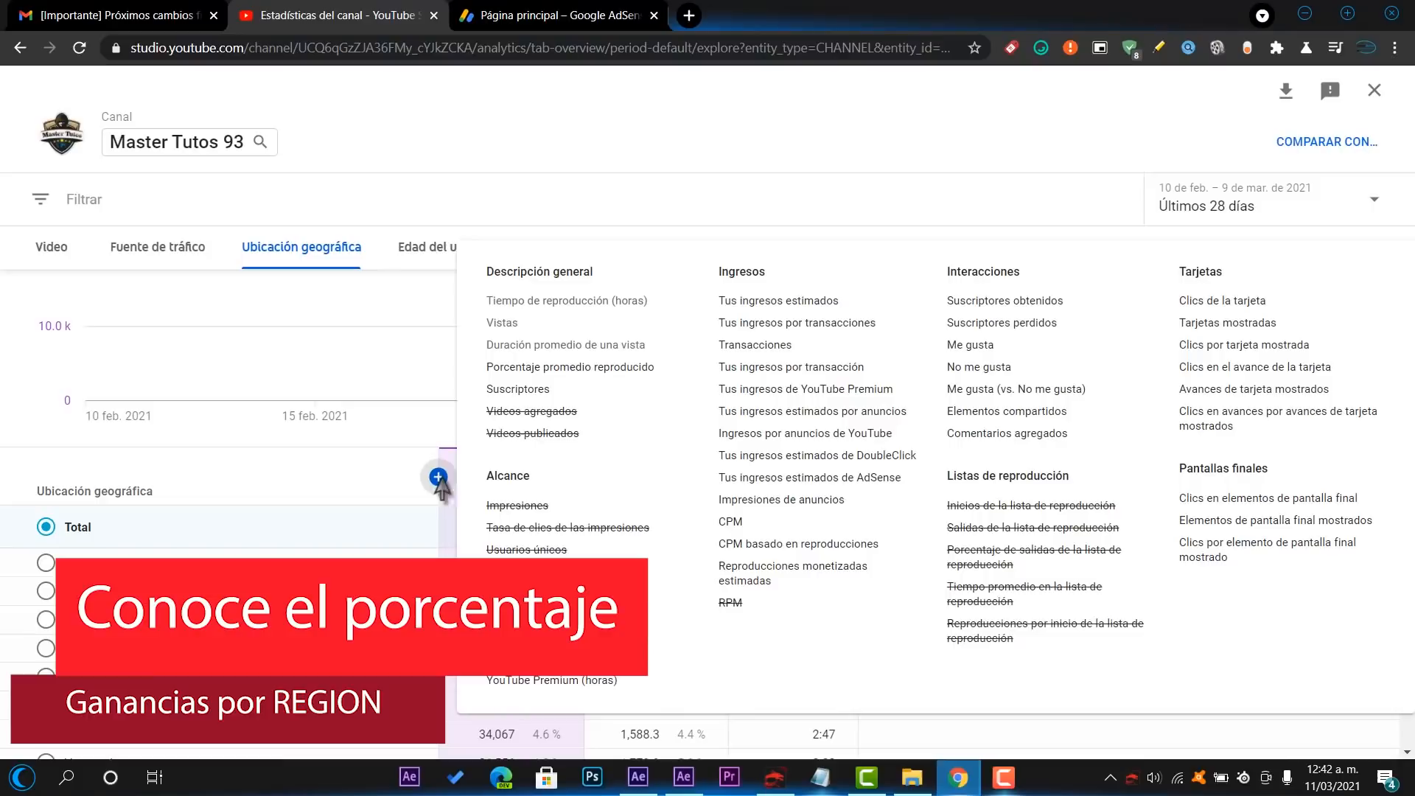
pyautogui.click(754, 303)
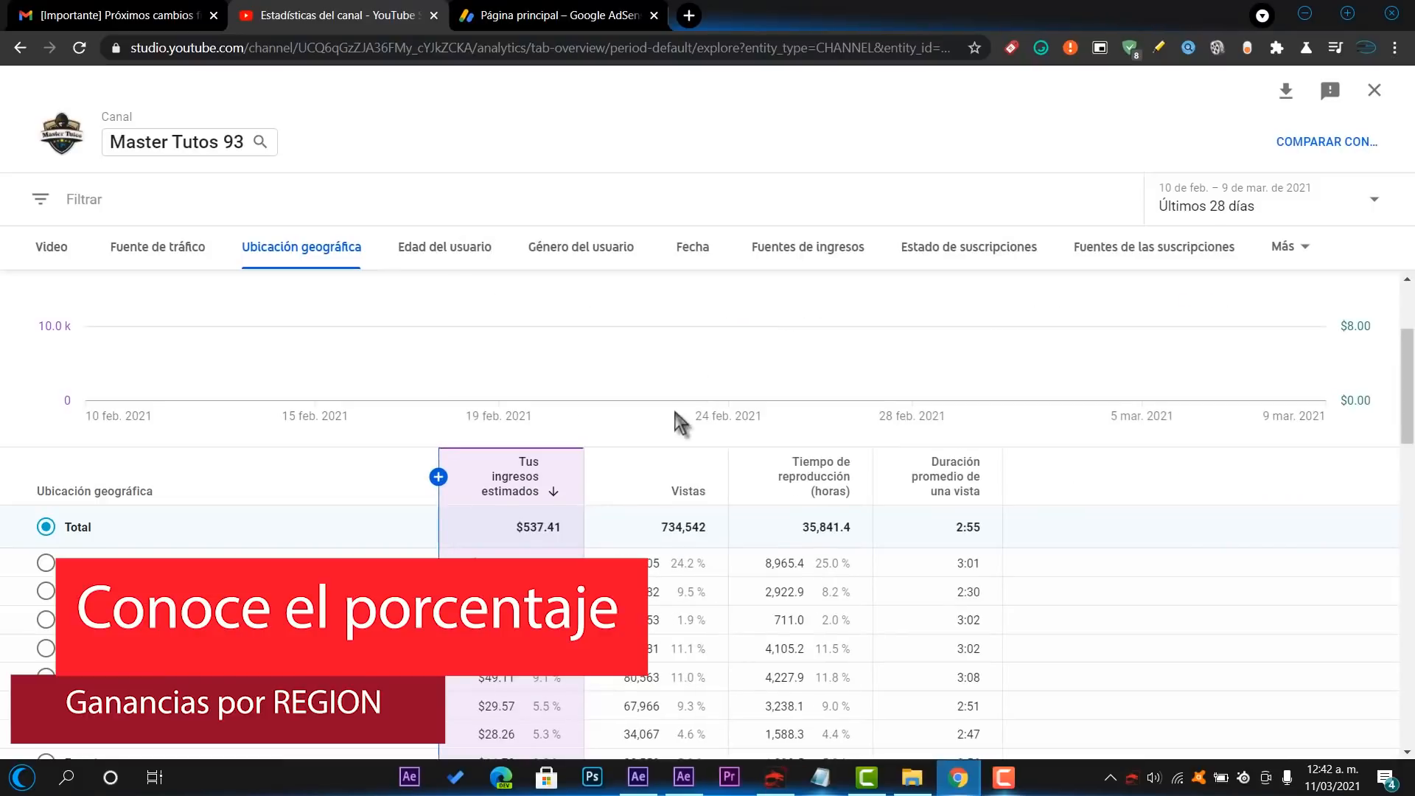
# Examine the estimated revenue and its percentage share for Estados Unidos in the geographic location table.
pyautogui.scroll(-2, 477, 444)
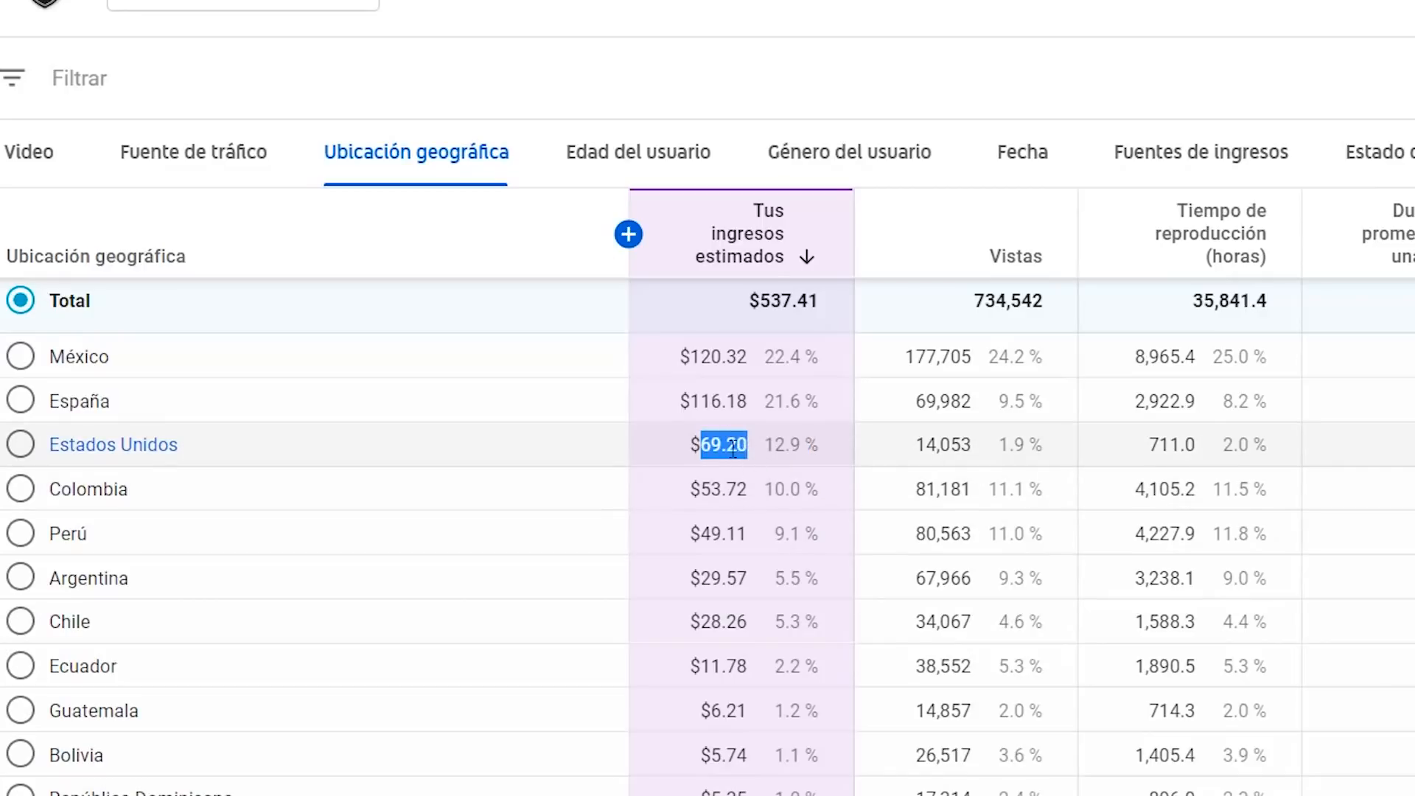
pyautogui.moveTo(734, 448); pyautogui.dragTo(747, 448)
pyautogui.moveTo(700, 544); pyautogui.dragTo(696, 435)
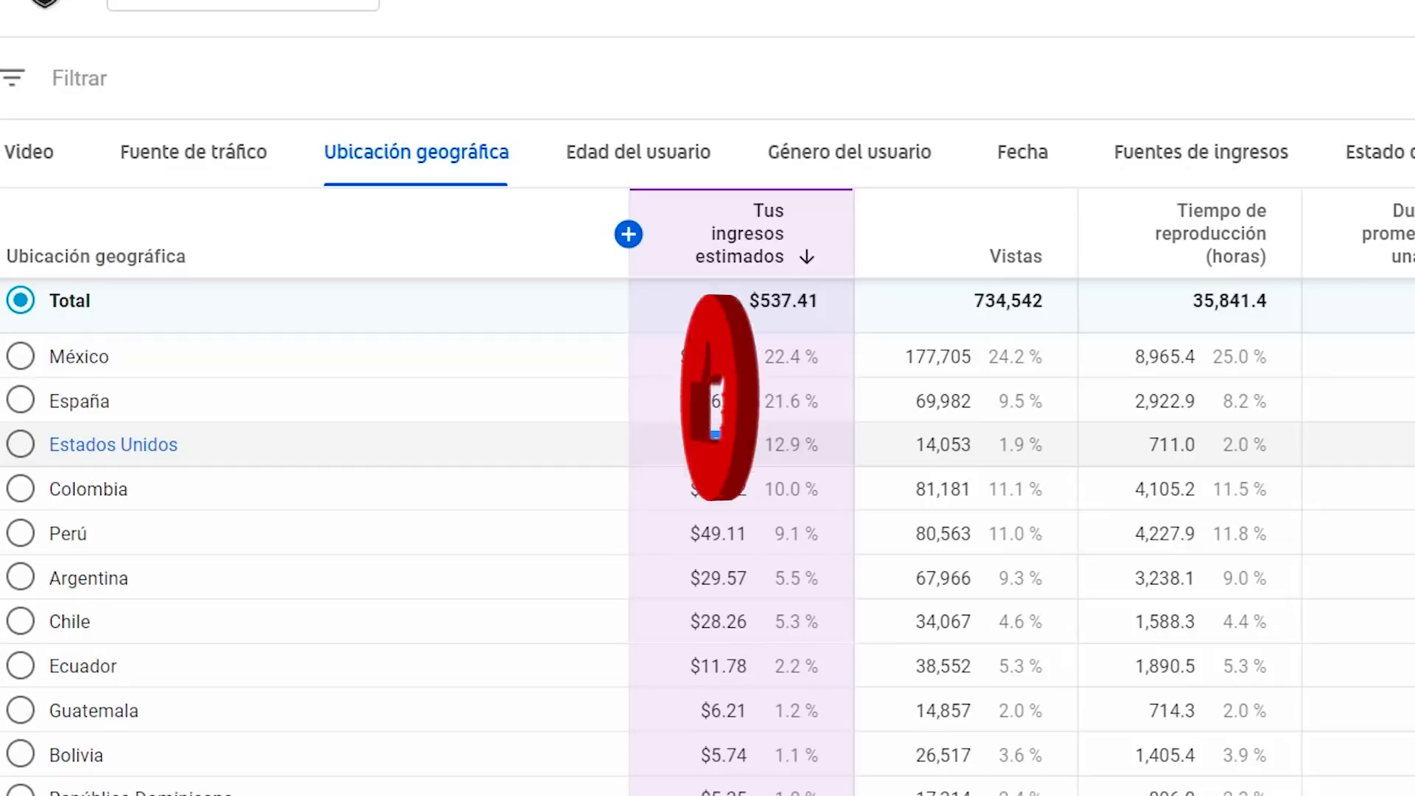
pyautogui.moveTo(820, 446); pyautogui.dragTo(765, 445)
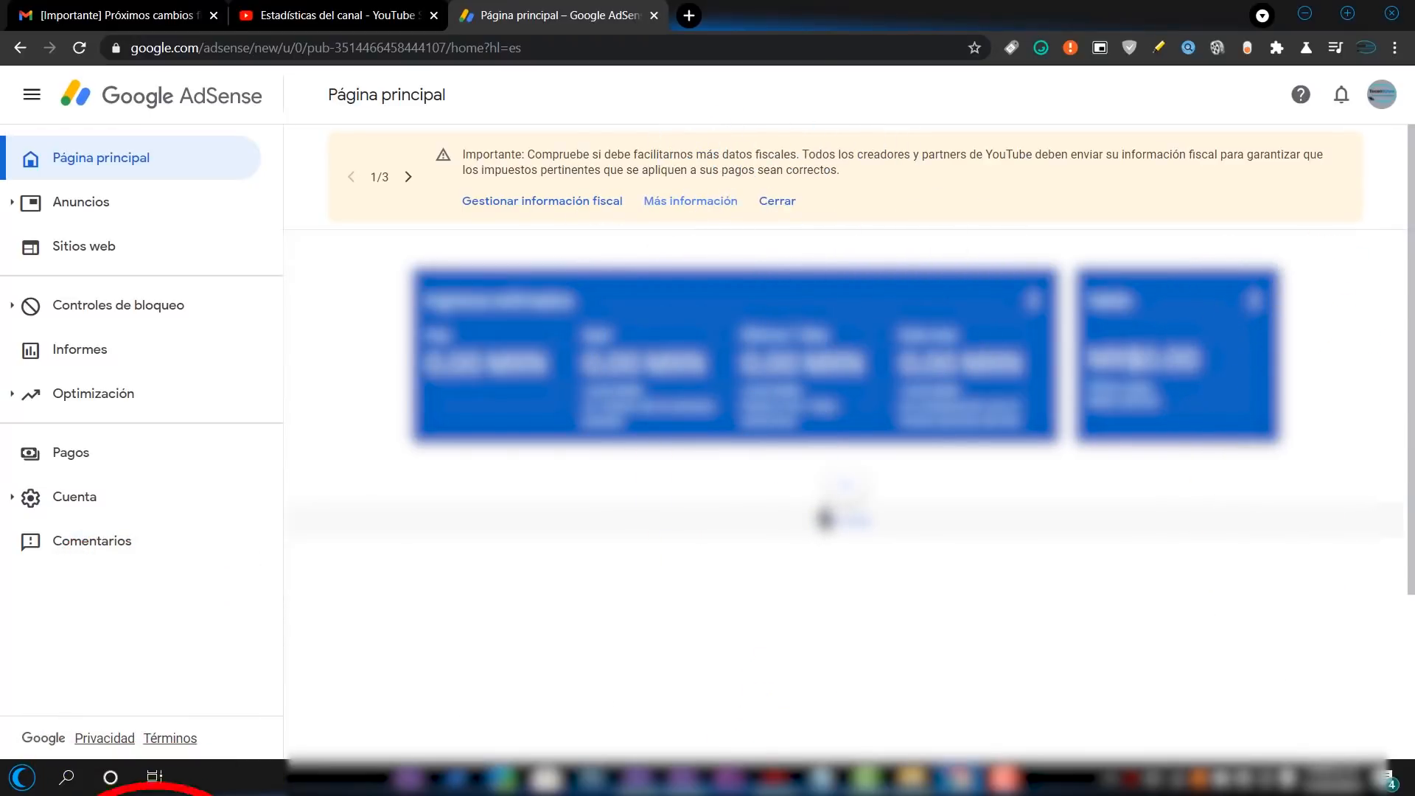
# Open the tax information management in AdSense, start adding US tax information, and verify identity with the account password.
pyautogui.click(534, 206)
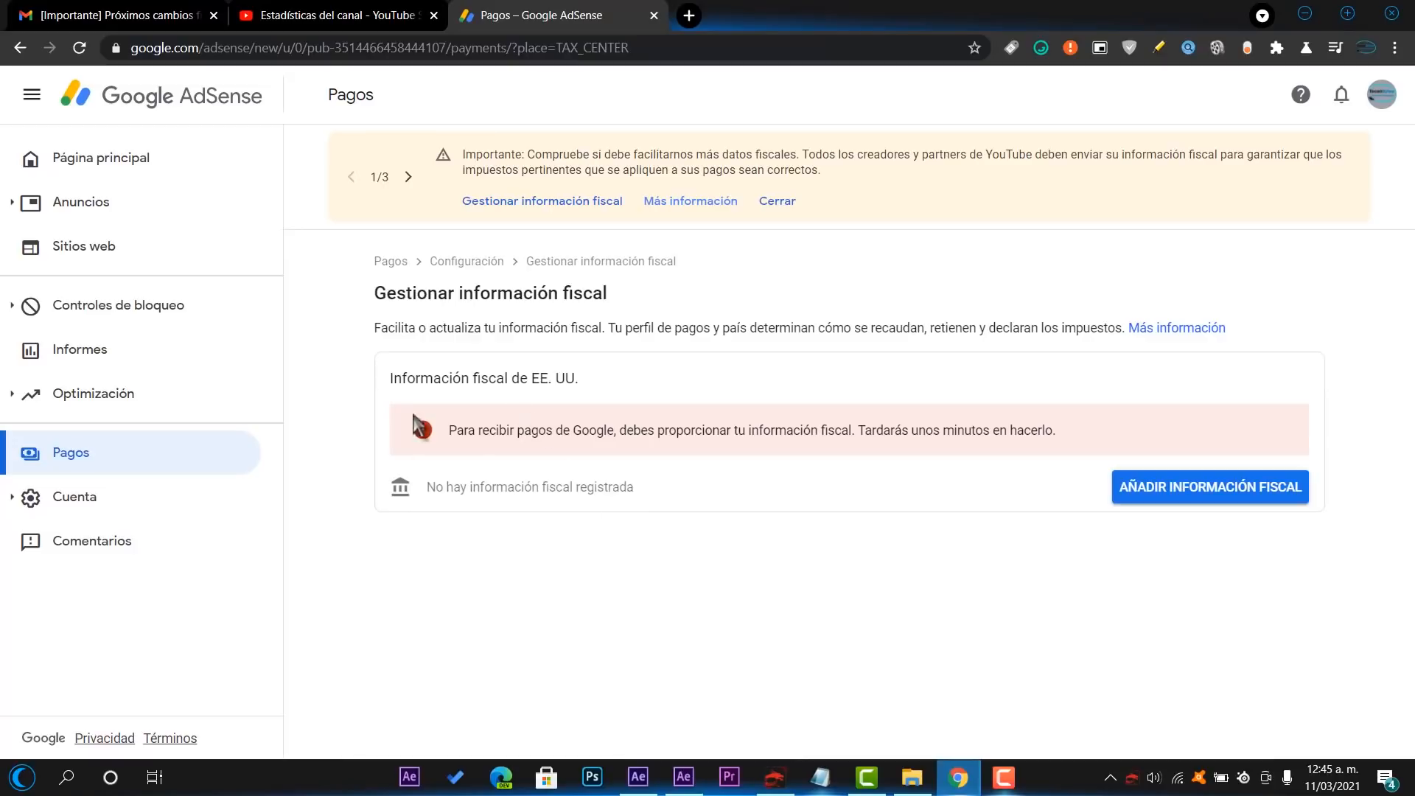
pyautogui.moveTo(451, 428); pyautogui.dragTo(1024, 446)
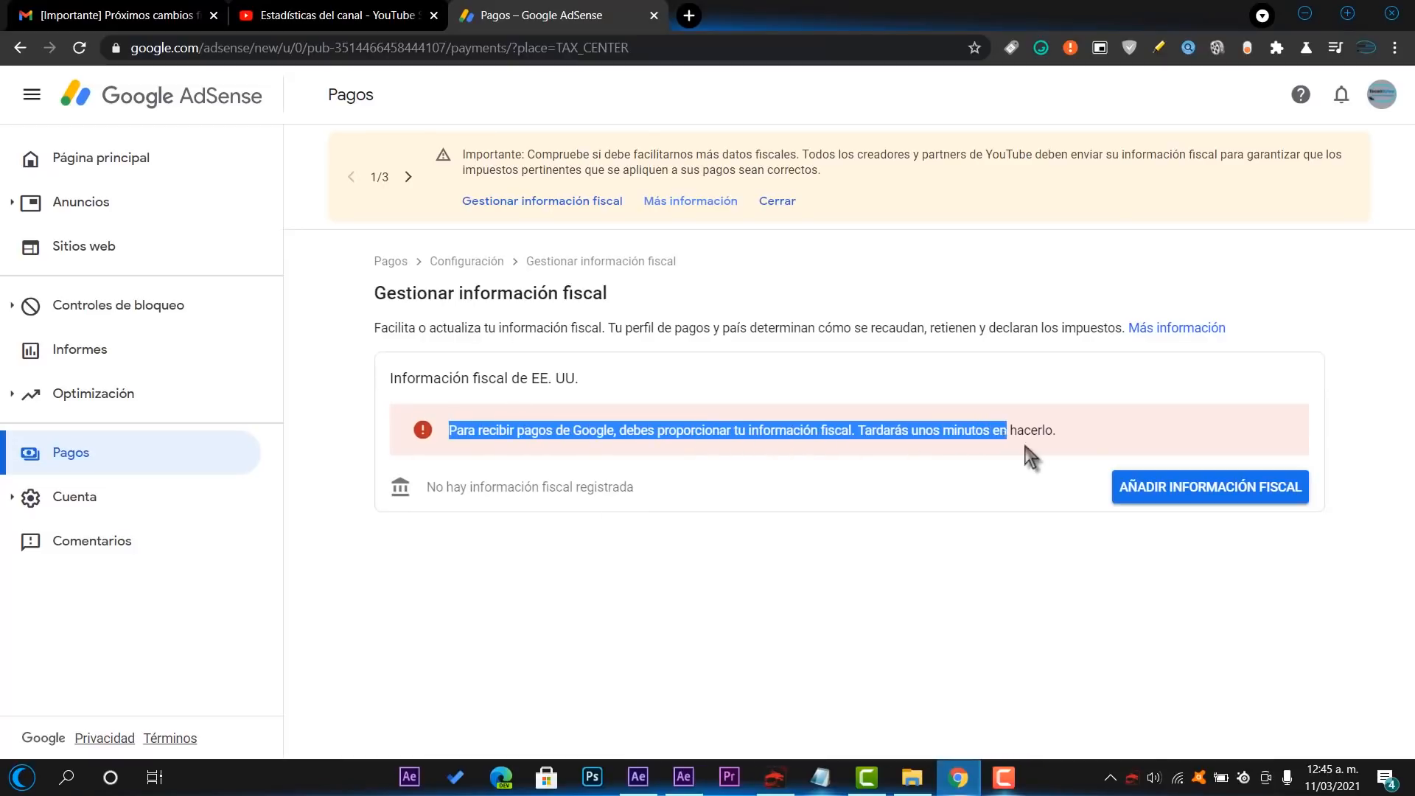
pyautogui.click(1182, 487)
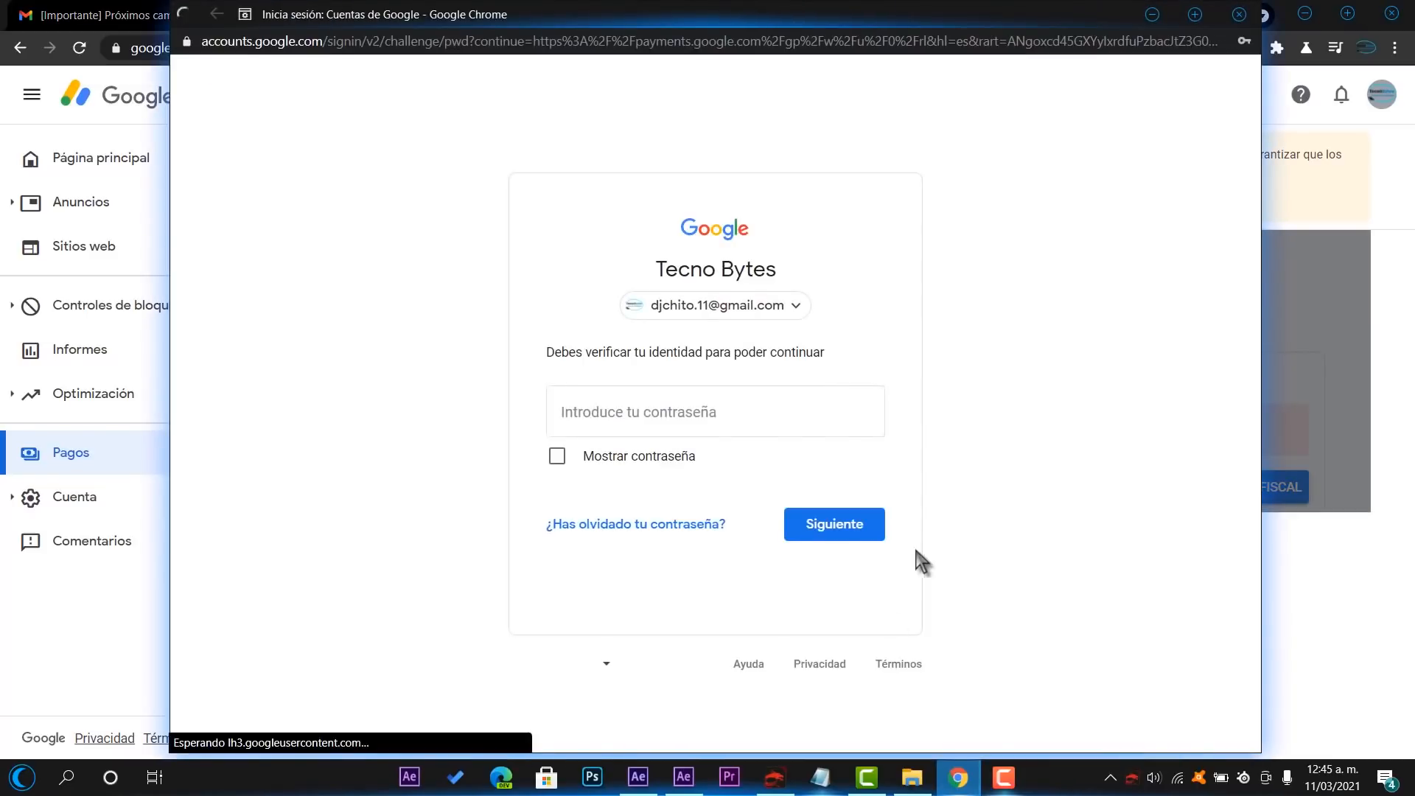
pyautogui.click(633, 411)
pyautogui.click(636, 409)
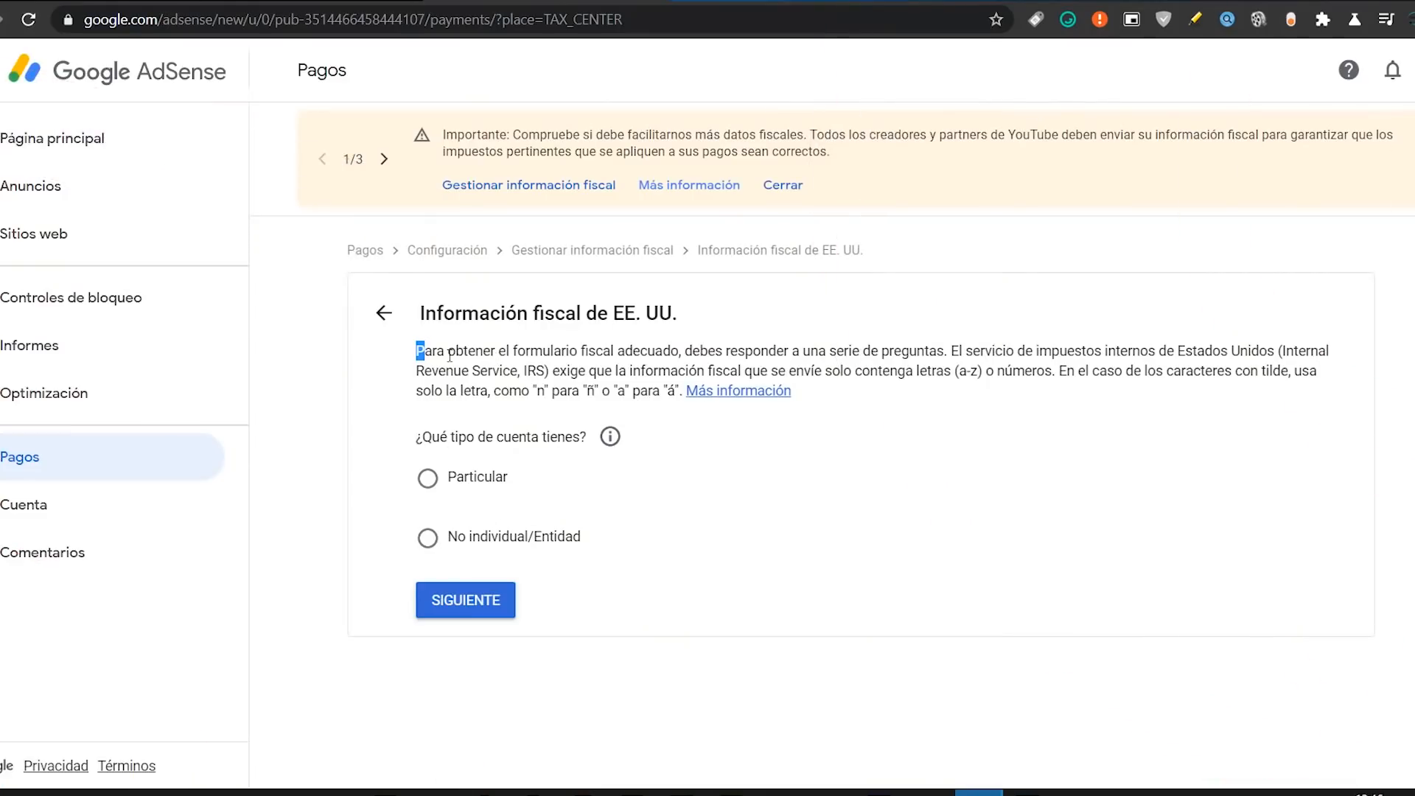
# Set the account type to Particular and answer No to being a United States citizen or resident.
pyautogui.click(506, 351)
pyautogui.moveTo(588, 351); pyautogui.dragTo(1216, 368)
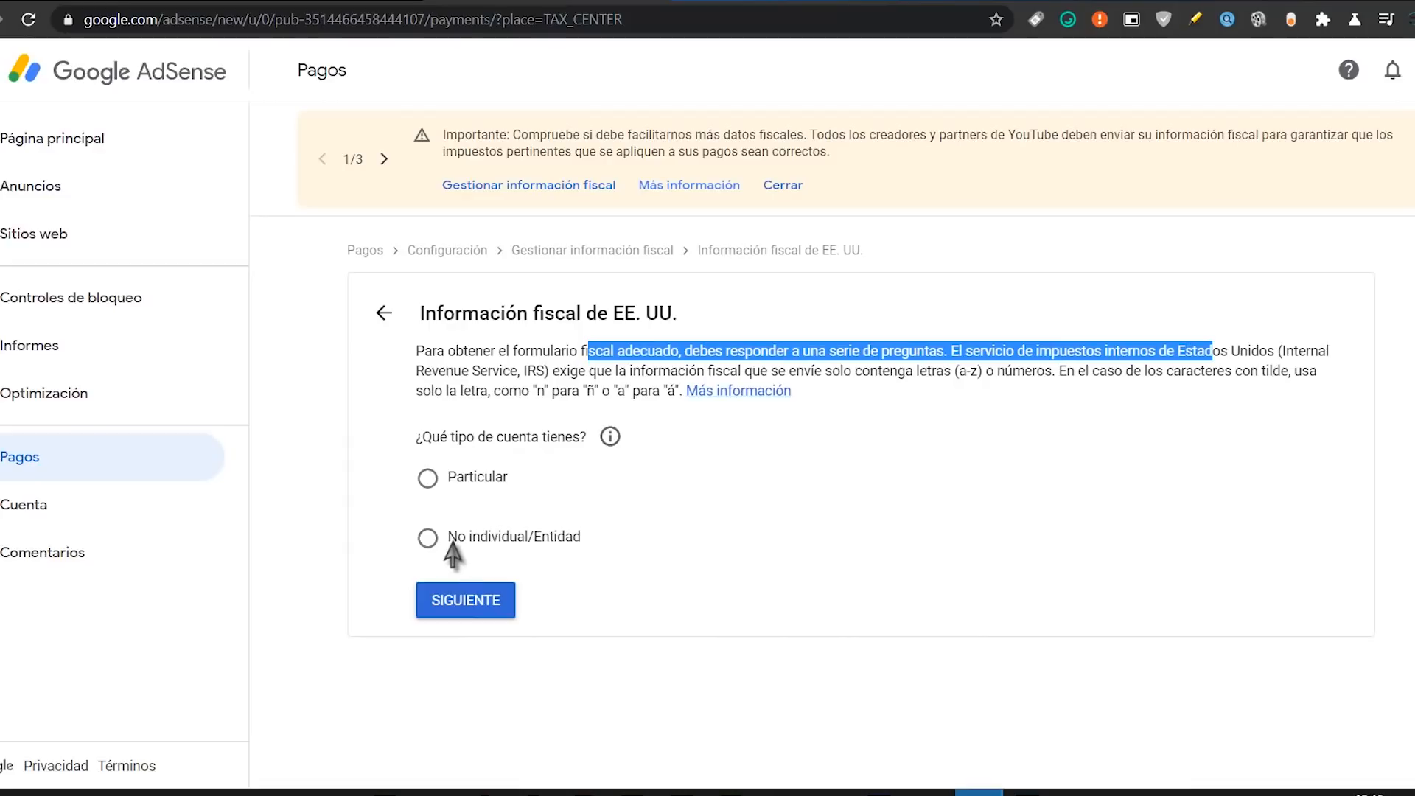
pyautogui.click(428, 478)
pyautogui.click(488, 600)
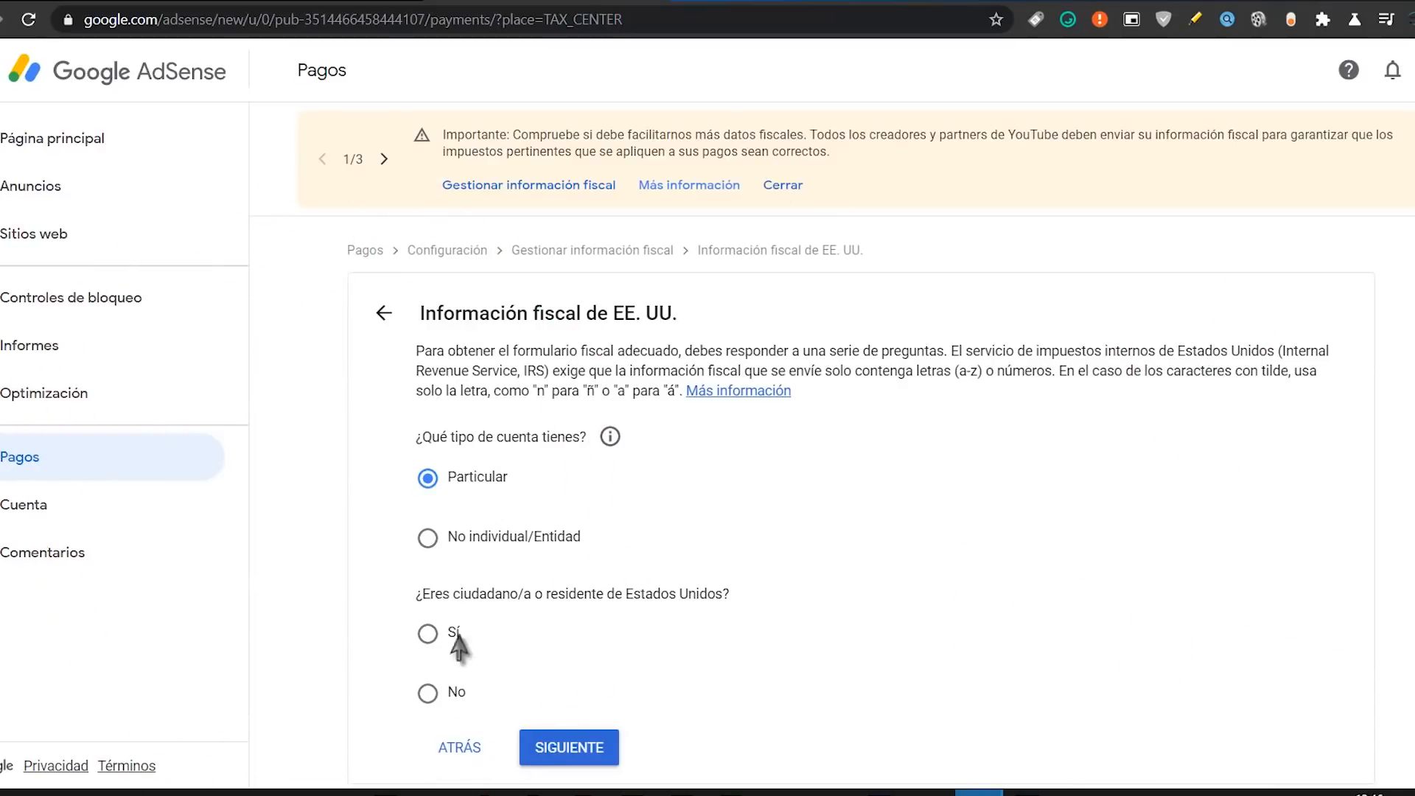
pyautogui.click(426, 692)
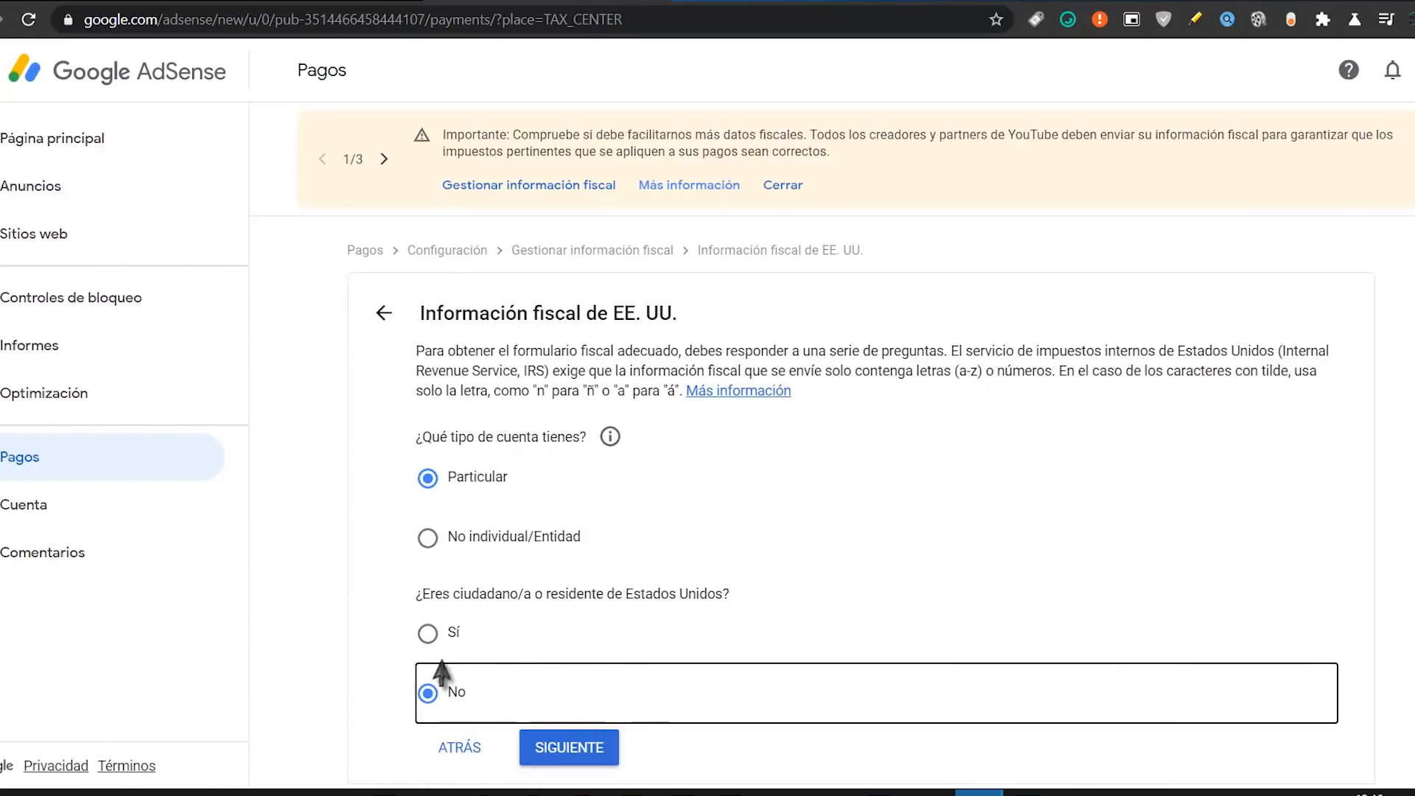
pyautogui.click(569, 747)
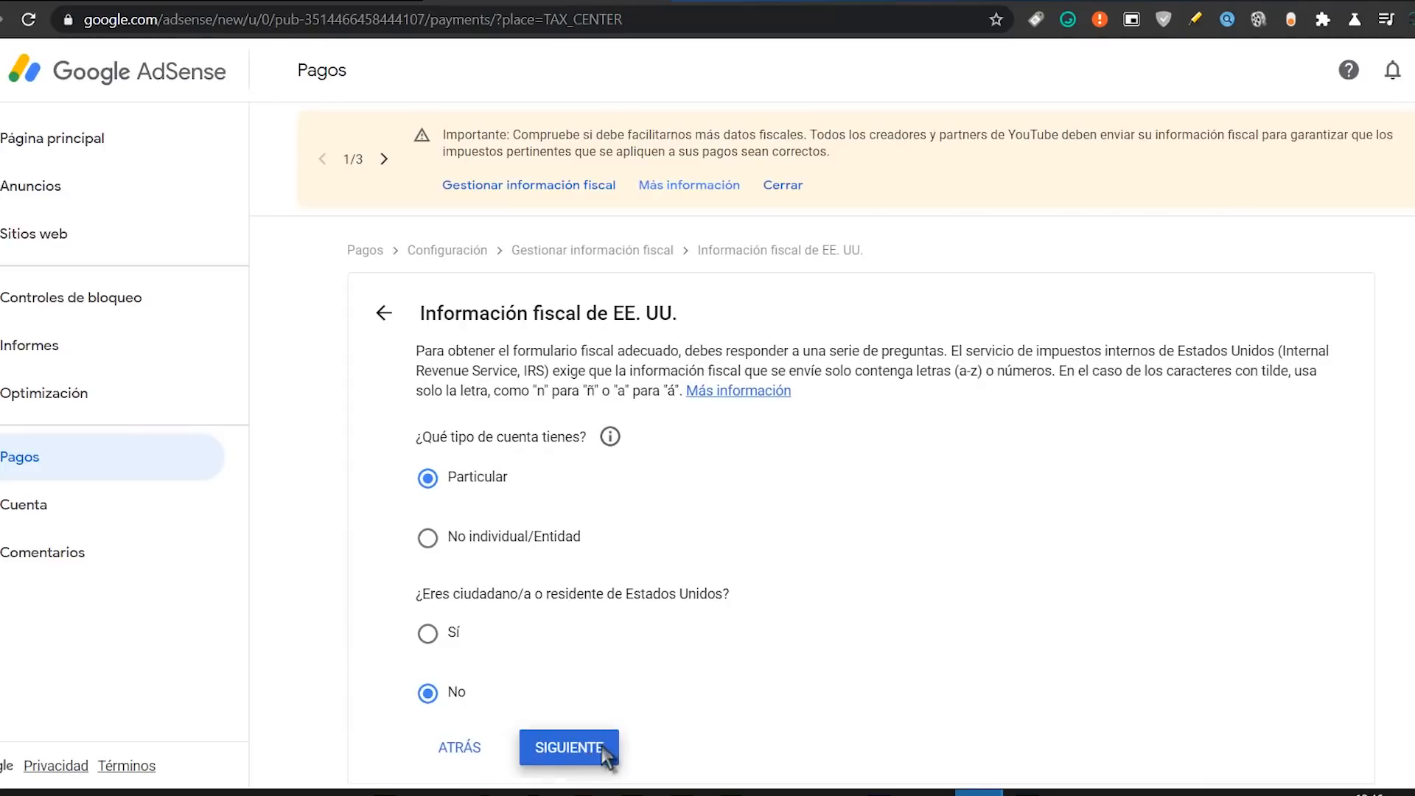
# Choose W-8BEN as the W-8 tax form type and continue to that form.
pyautogui.tripleClick(501, 564)
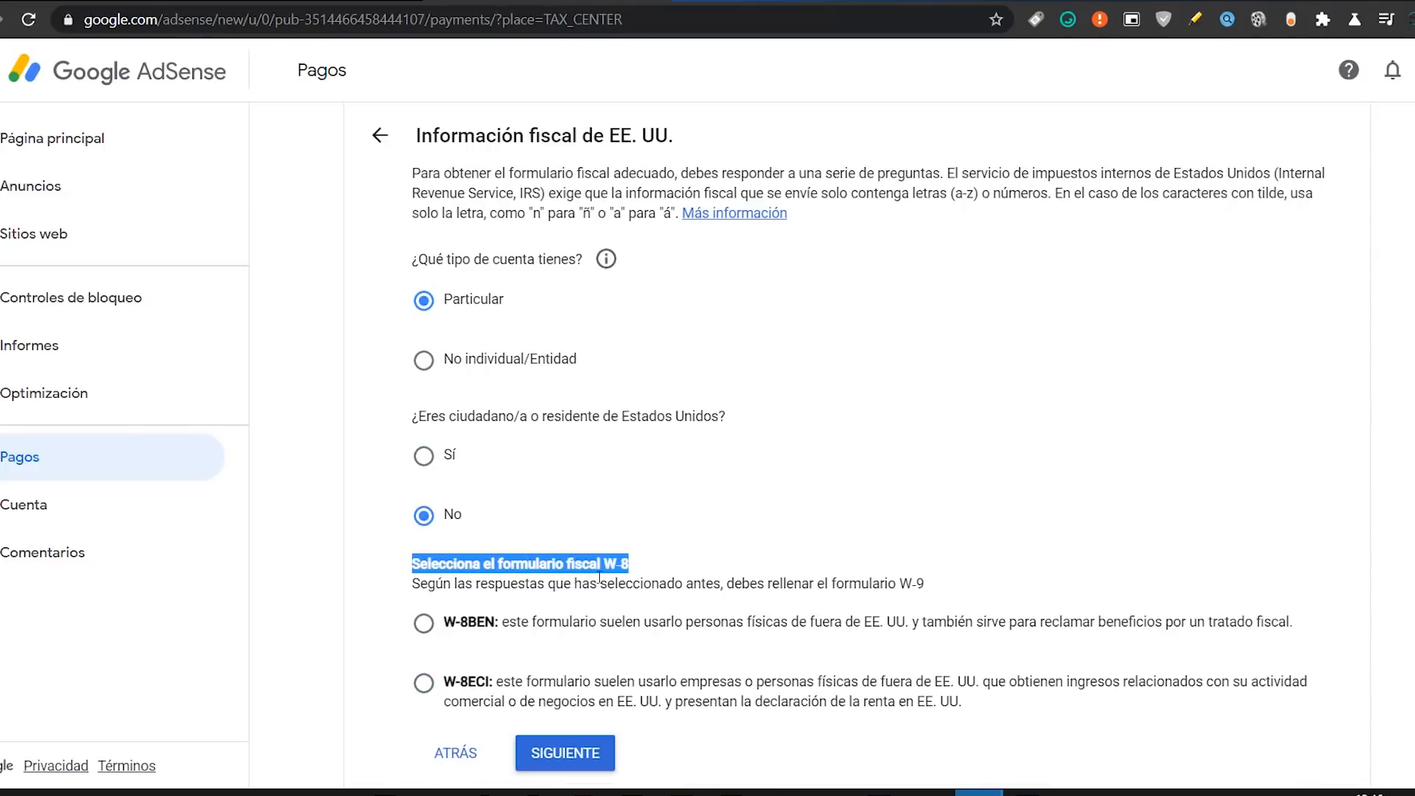
pyautogui.click(422, 625)
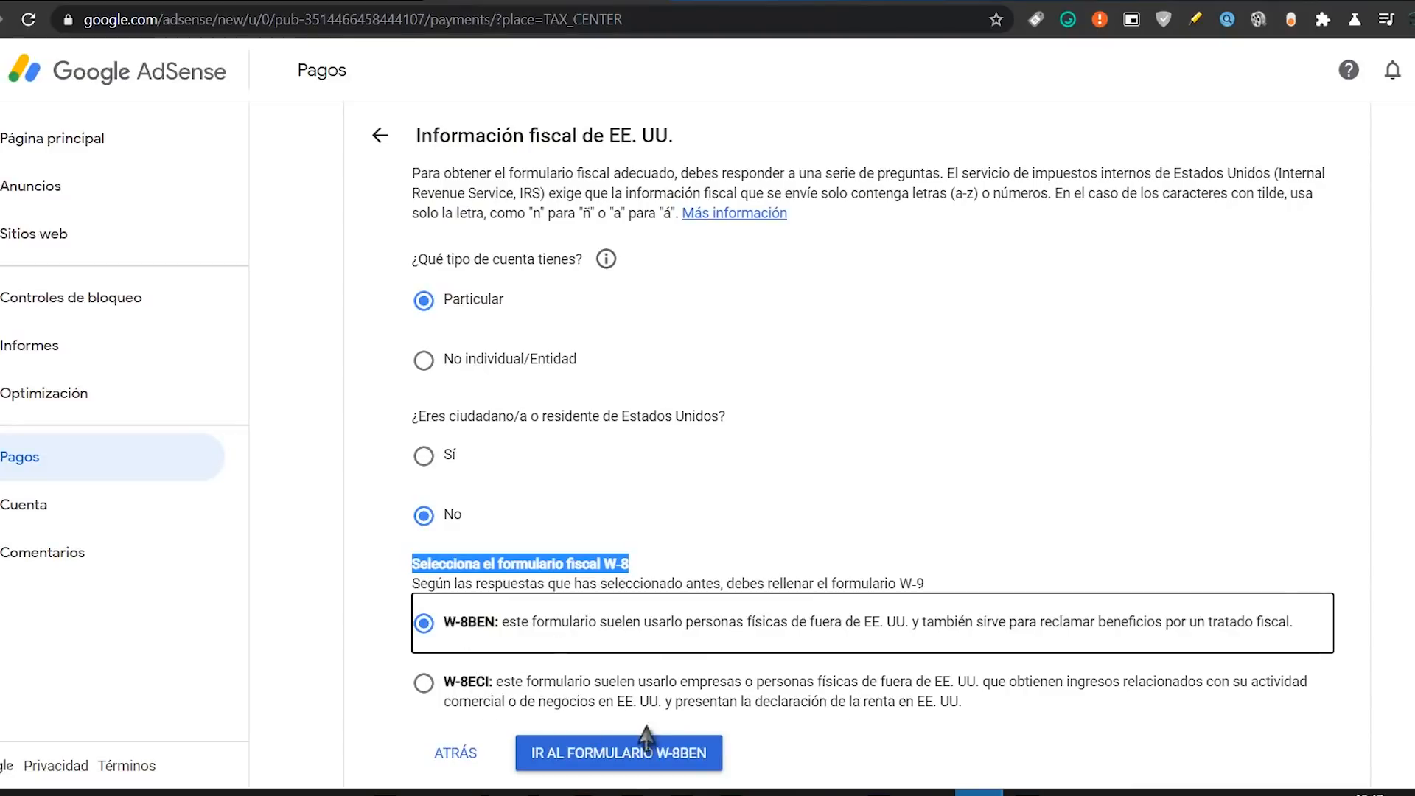
pyautogui.click(630, 771)
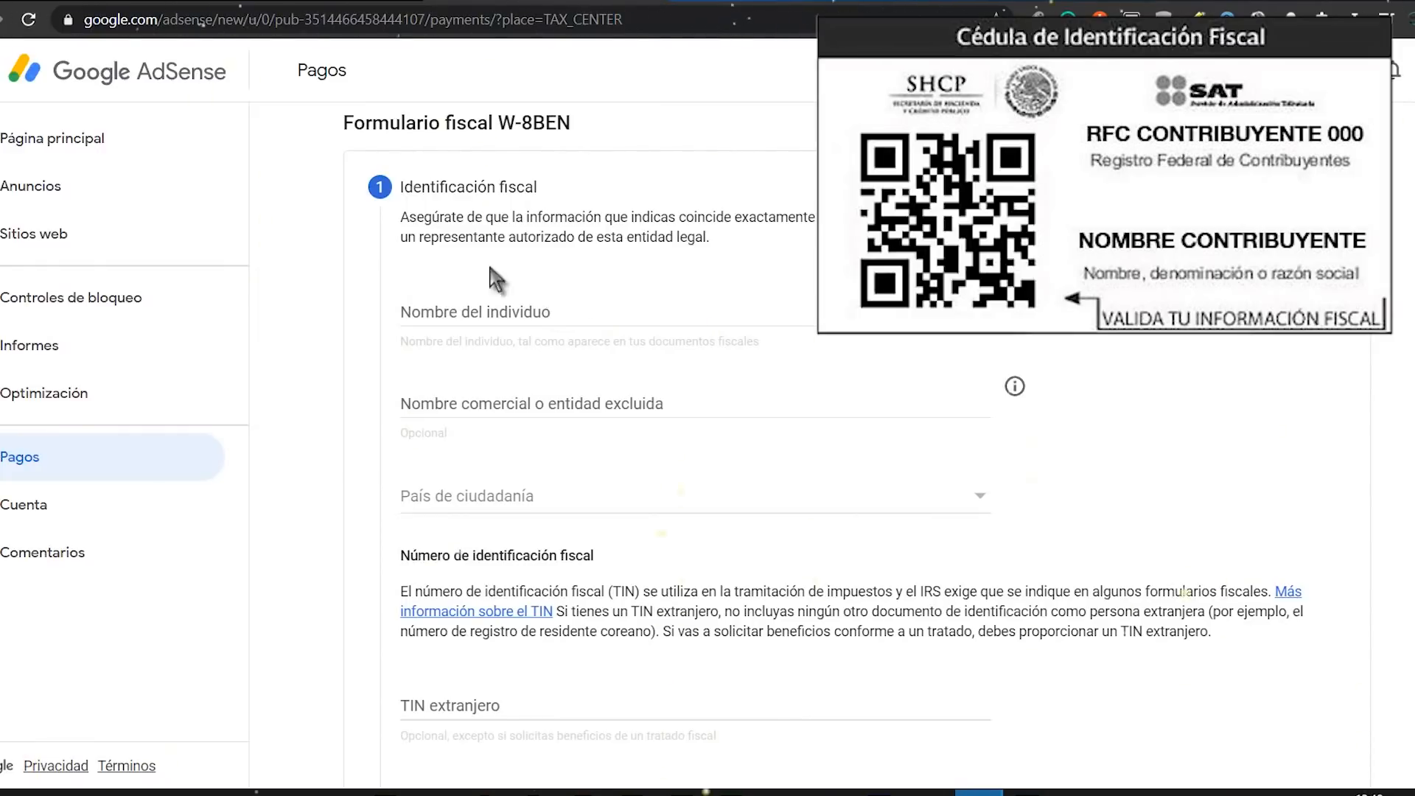
# Fill in the individual's name under Identificación fiscal, with México as the country of citizenship.
pyautogui.click(508, 313)
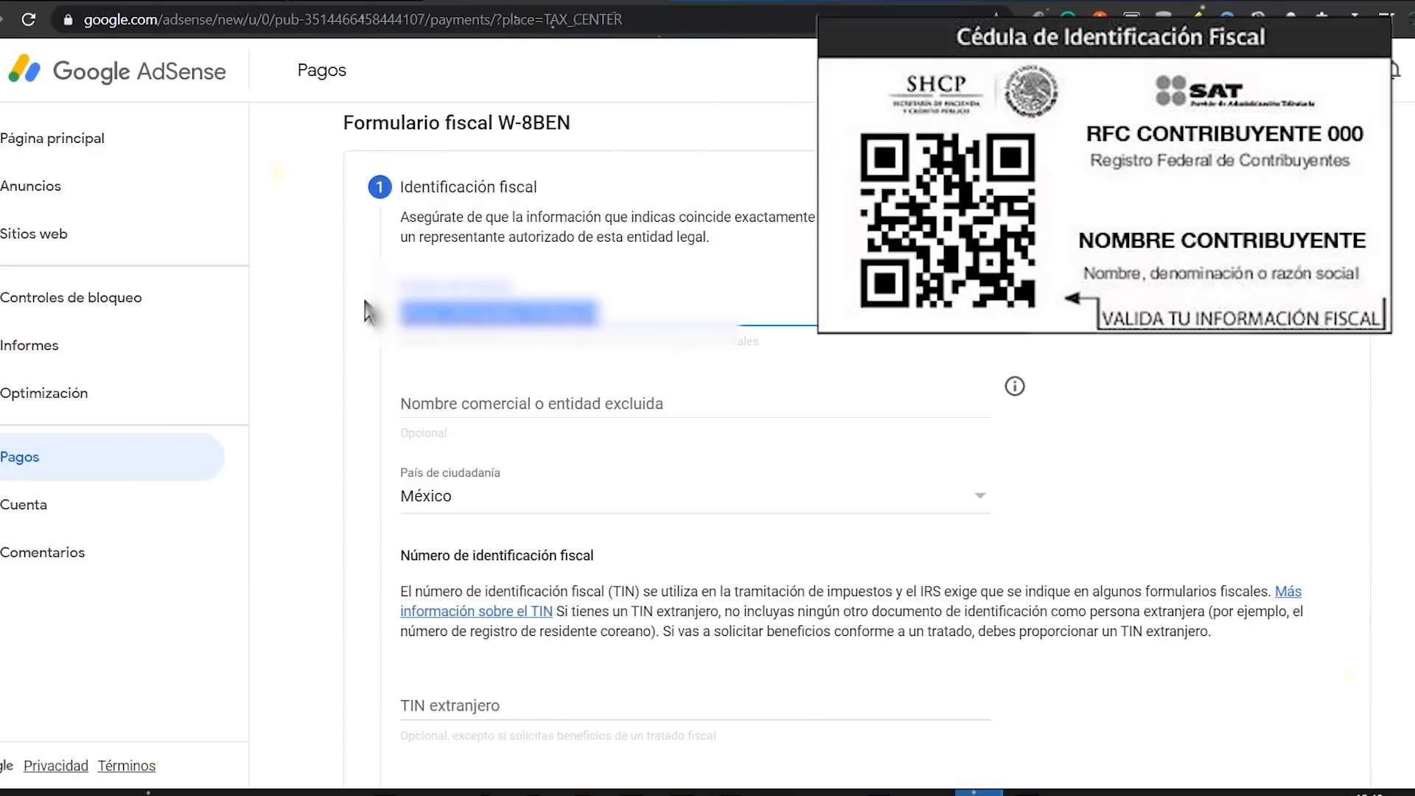
pyautogui.moveTo(362, 298); pyautogui.dragTo(378, 324)
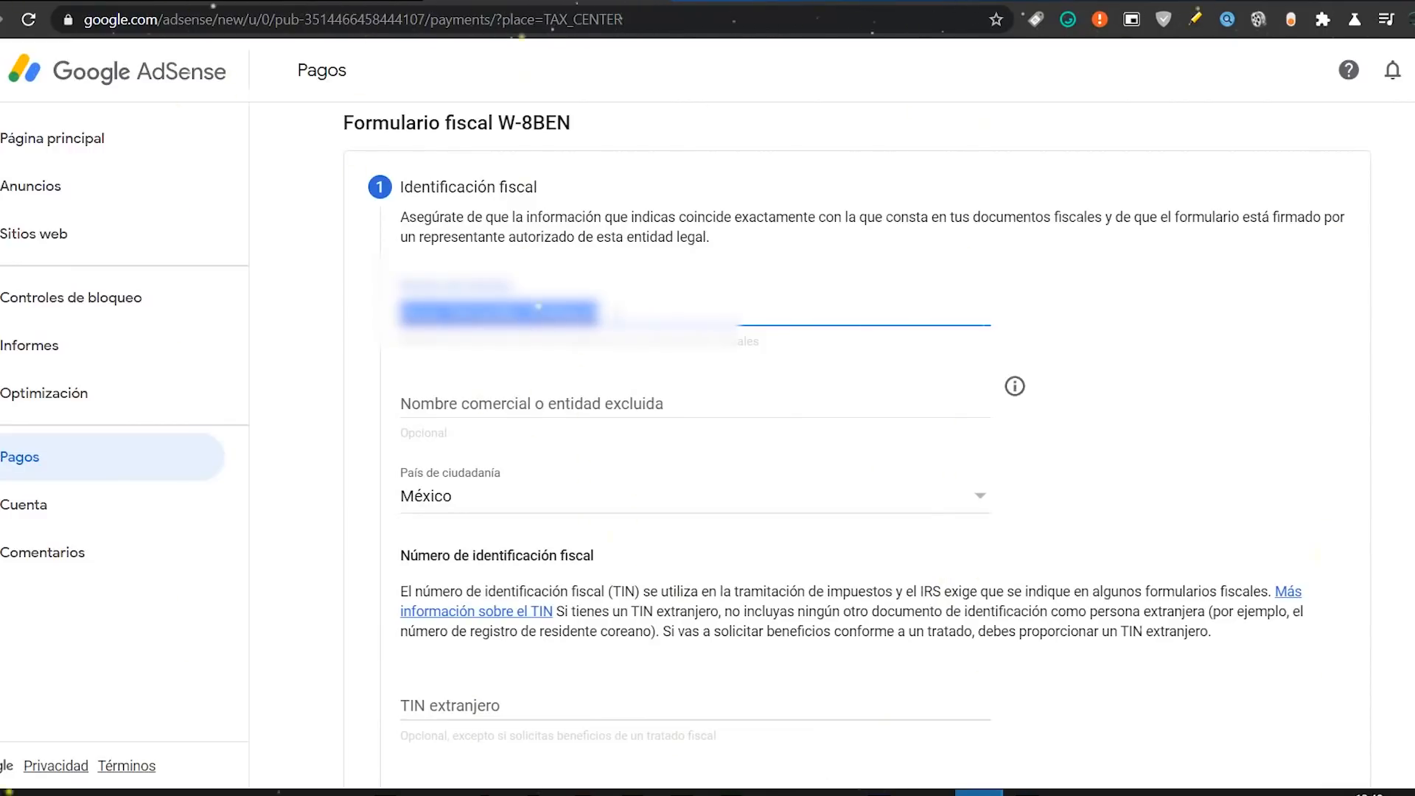
pyautogui.click(617, 313)
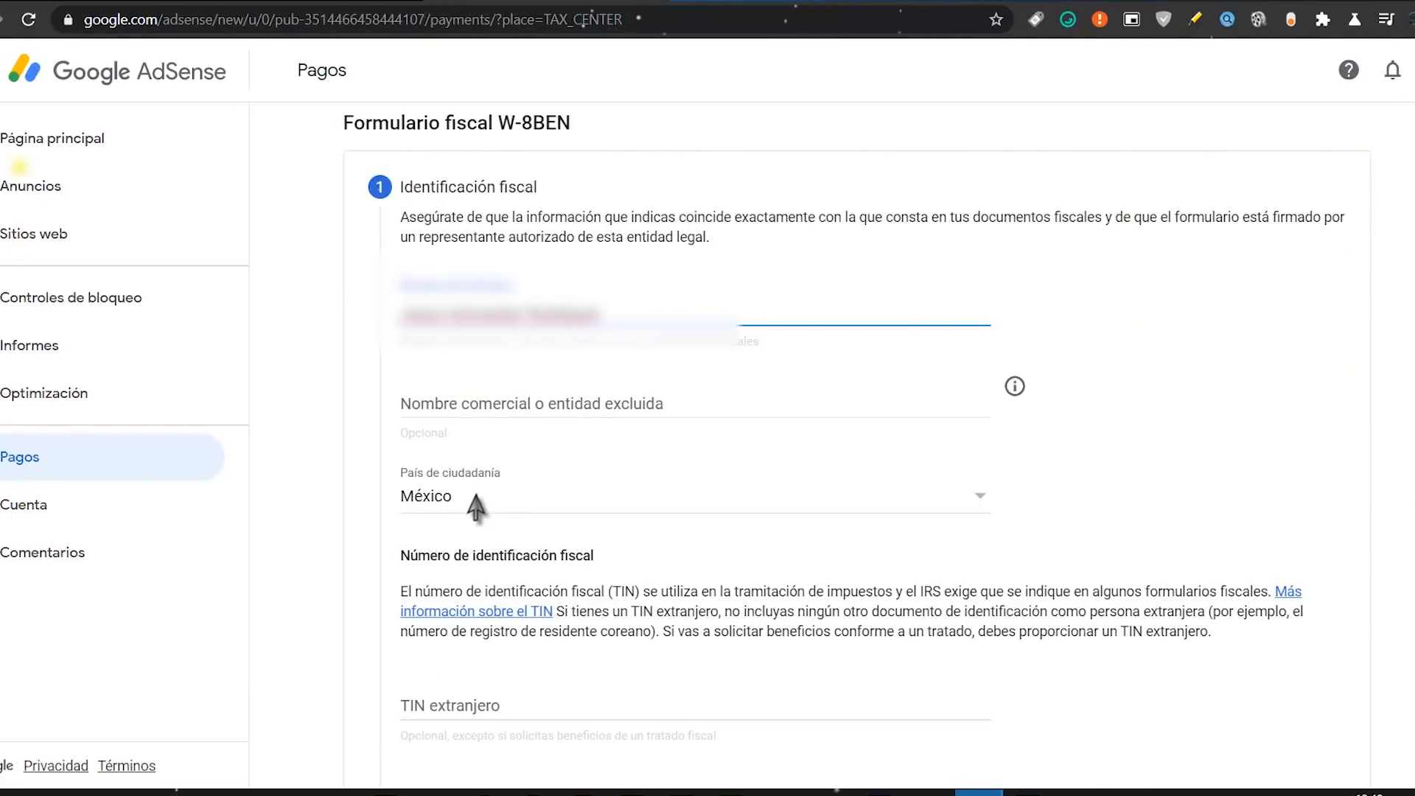
# Mark the postal address as the same as the permanent residence address and continue to the Tratado fiscal section.
pyautogui.scroll(-4, 475, 507)
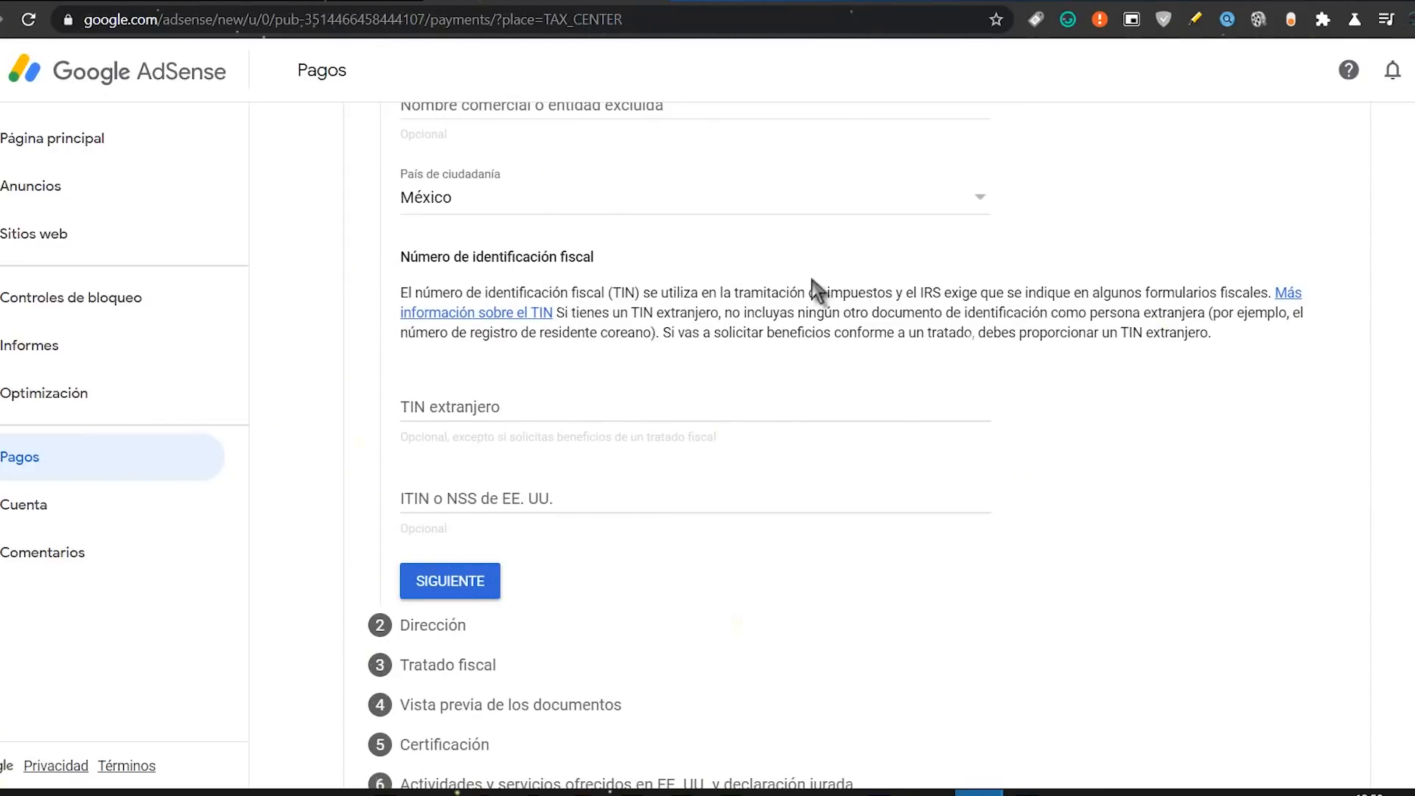
pyautogui.moveTo(738, 293); pyautogui.dragTo(887, 295)
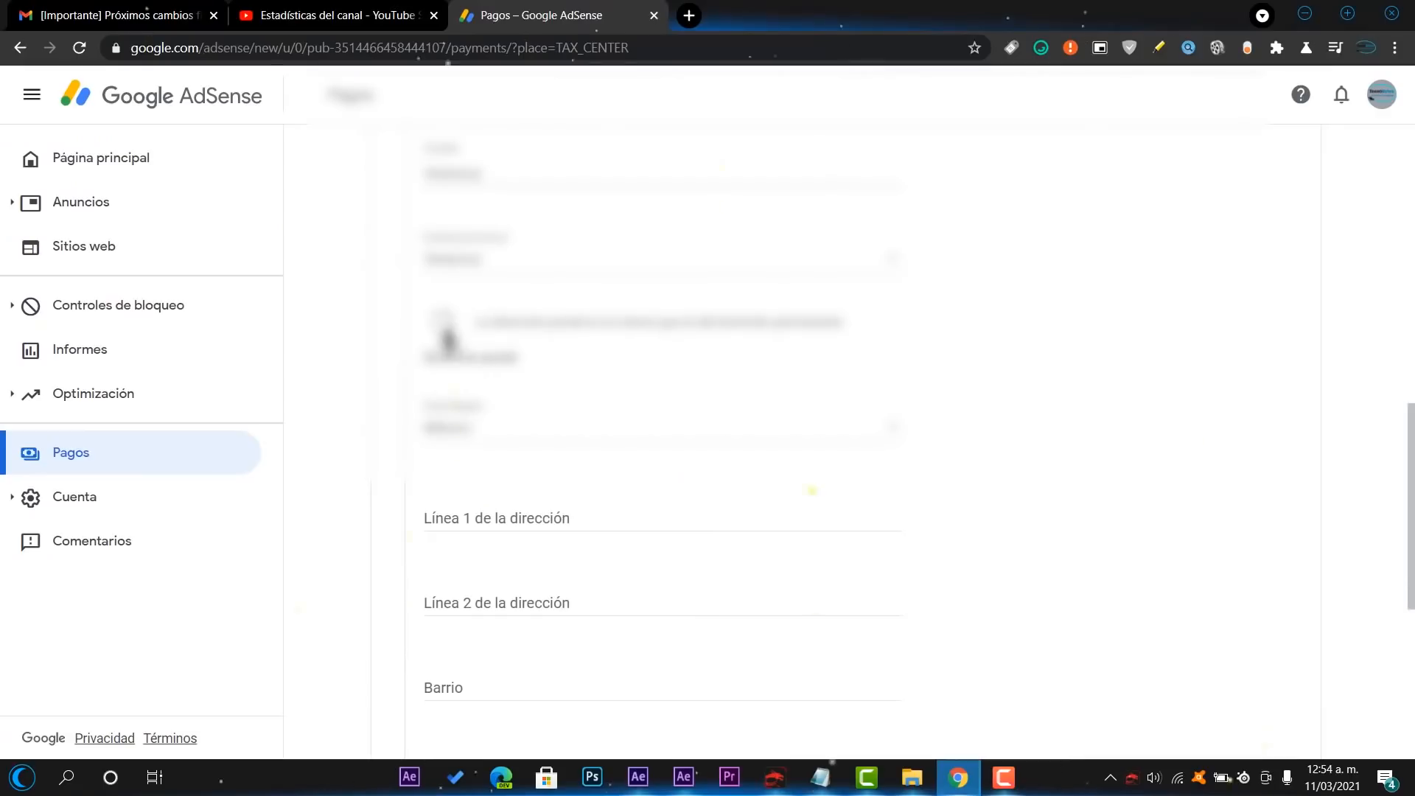
pyautogui.click(443, 325)
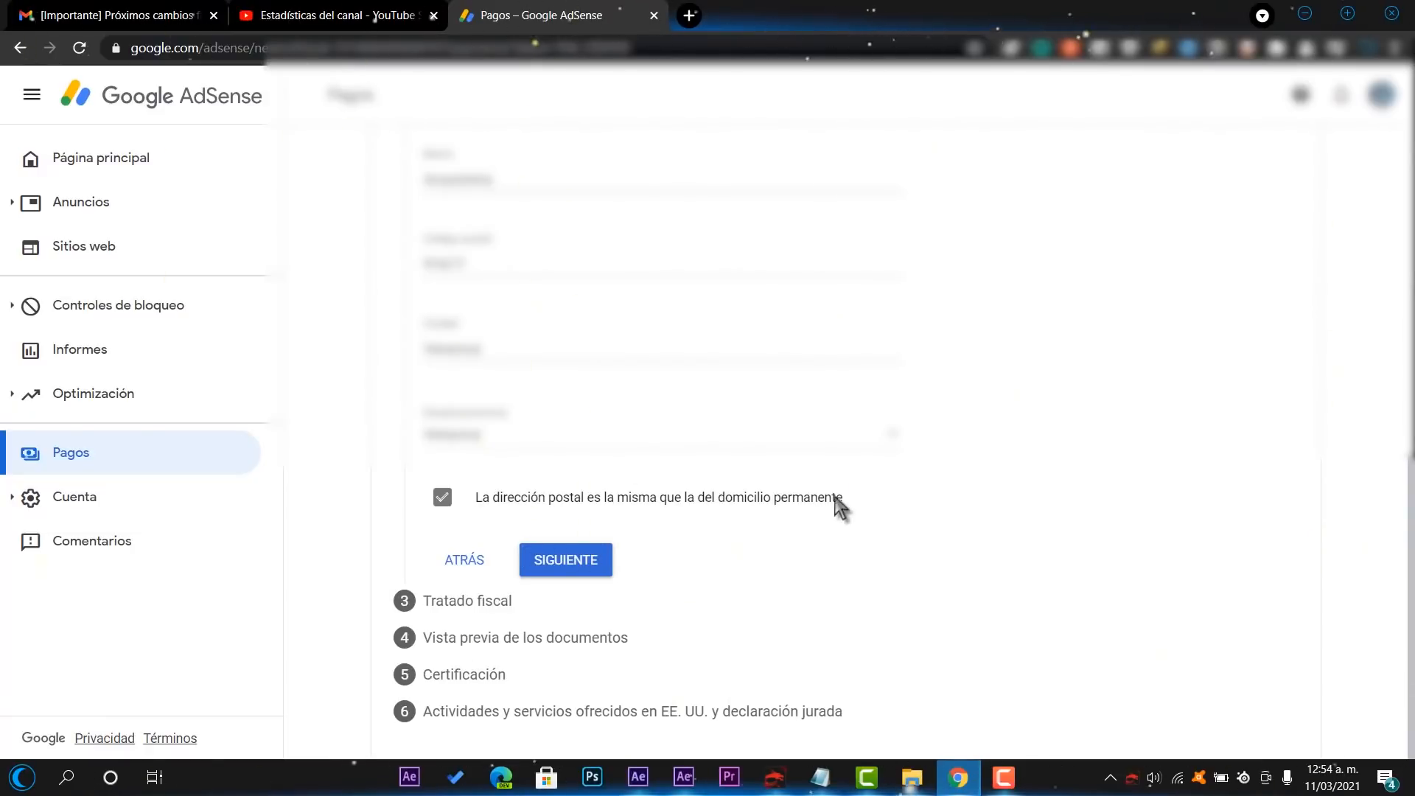
pyautogui.moveTo(840, 507); pyautogui.dragTo(616, 507)
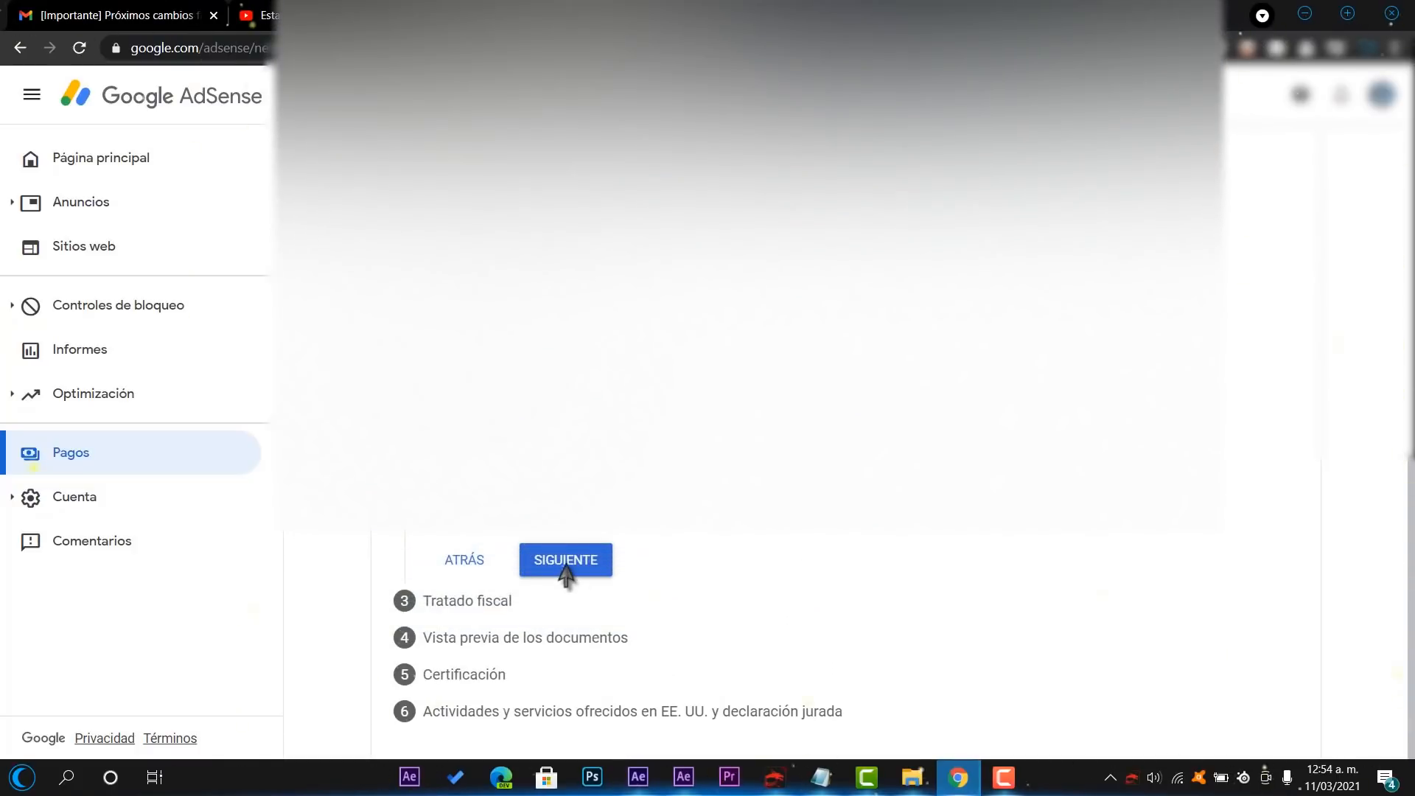
pyautogui.click(566, 560)
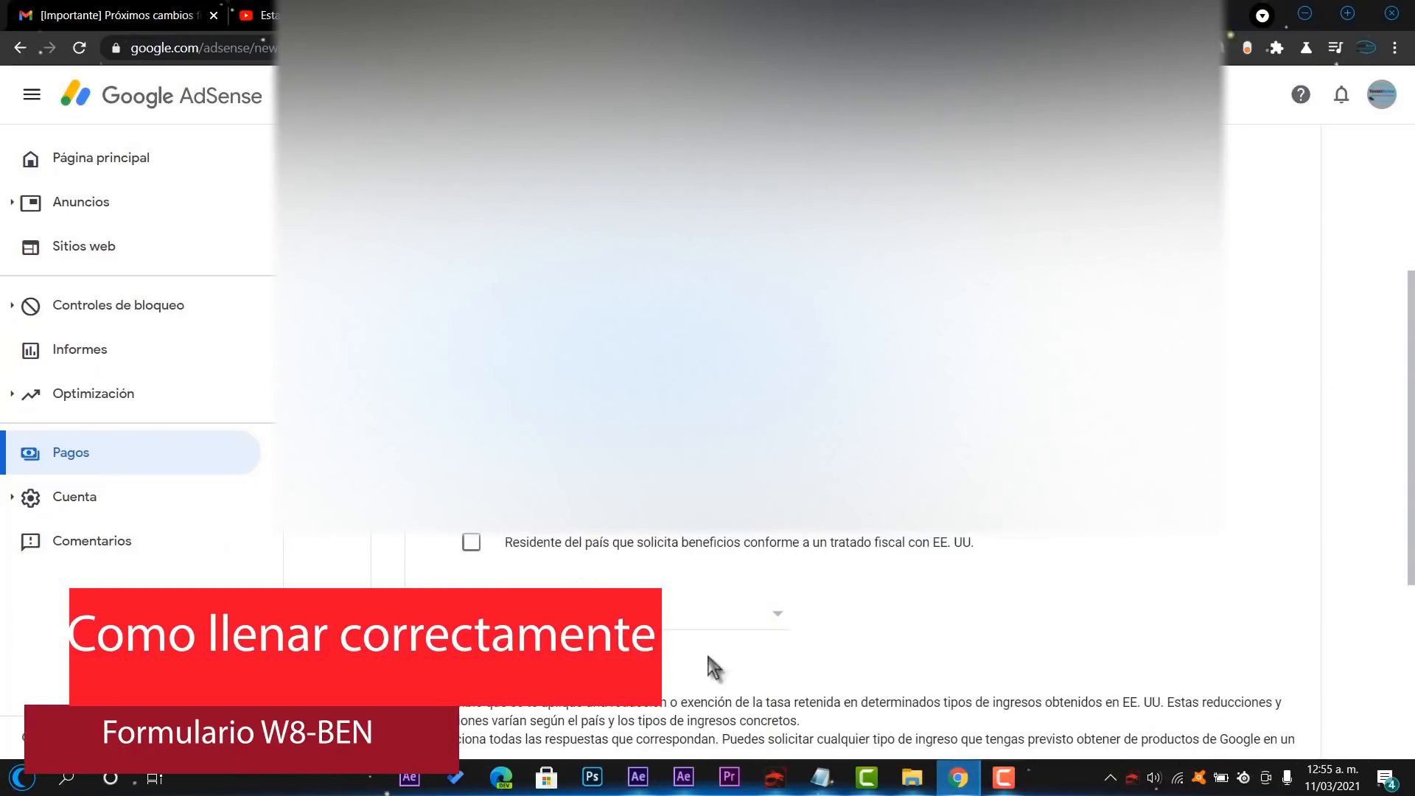
# Claim US tax treaty benefits as a resident of the treaty country, with México as the country.
pyautogui.click(472, 542)
pyautogui.click(590, 613)
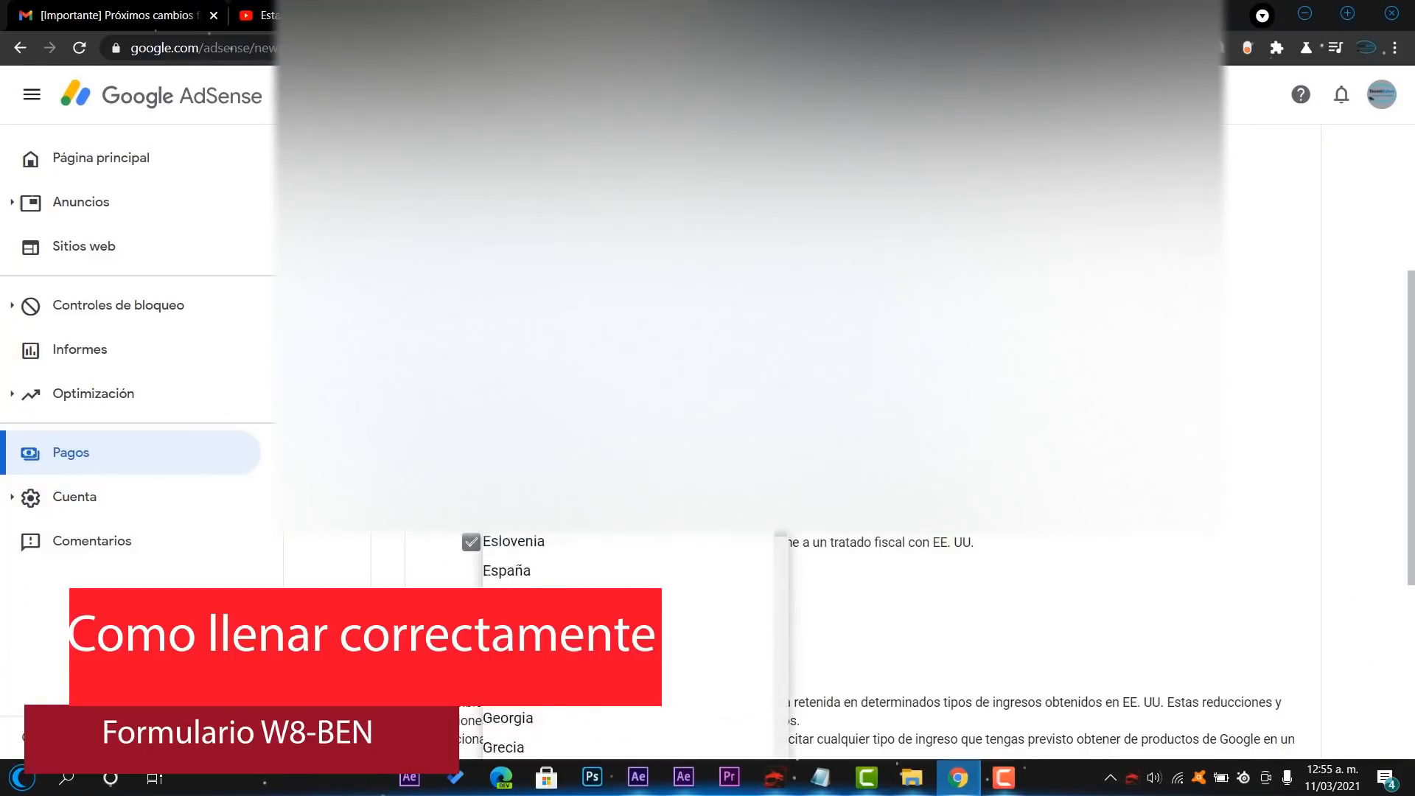
pyautogui.scroll(-14, 589, 634)
pyautogui.scroll(3, 590, 457)
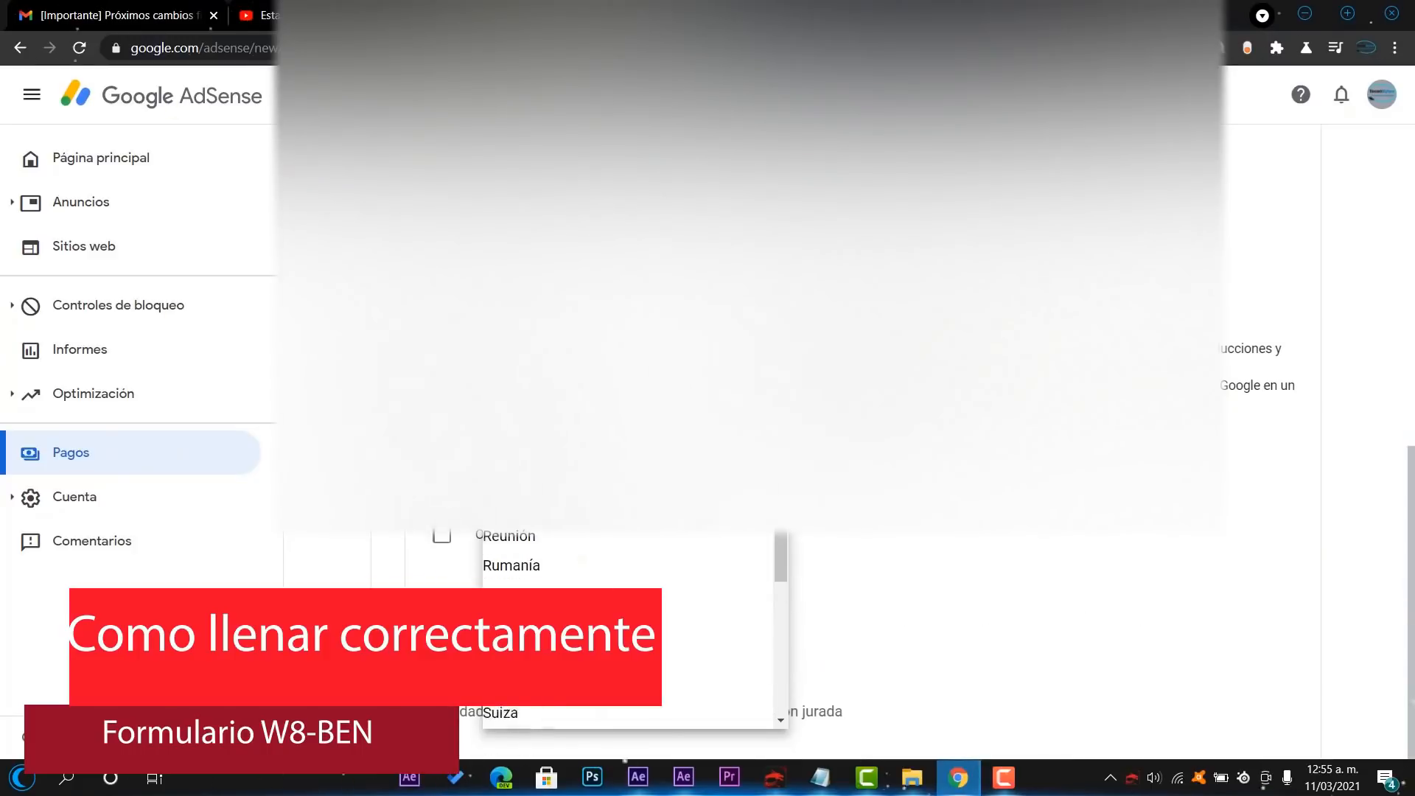
pyautogui.click(590, 457)
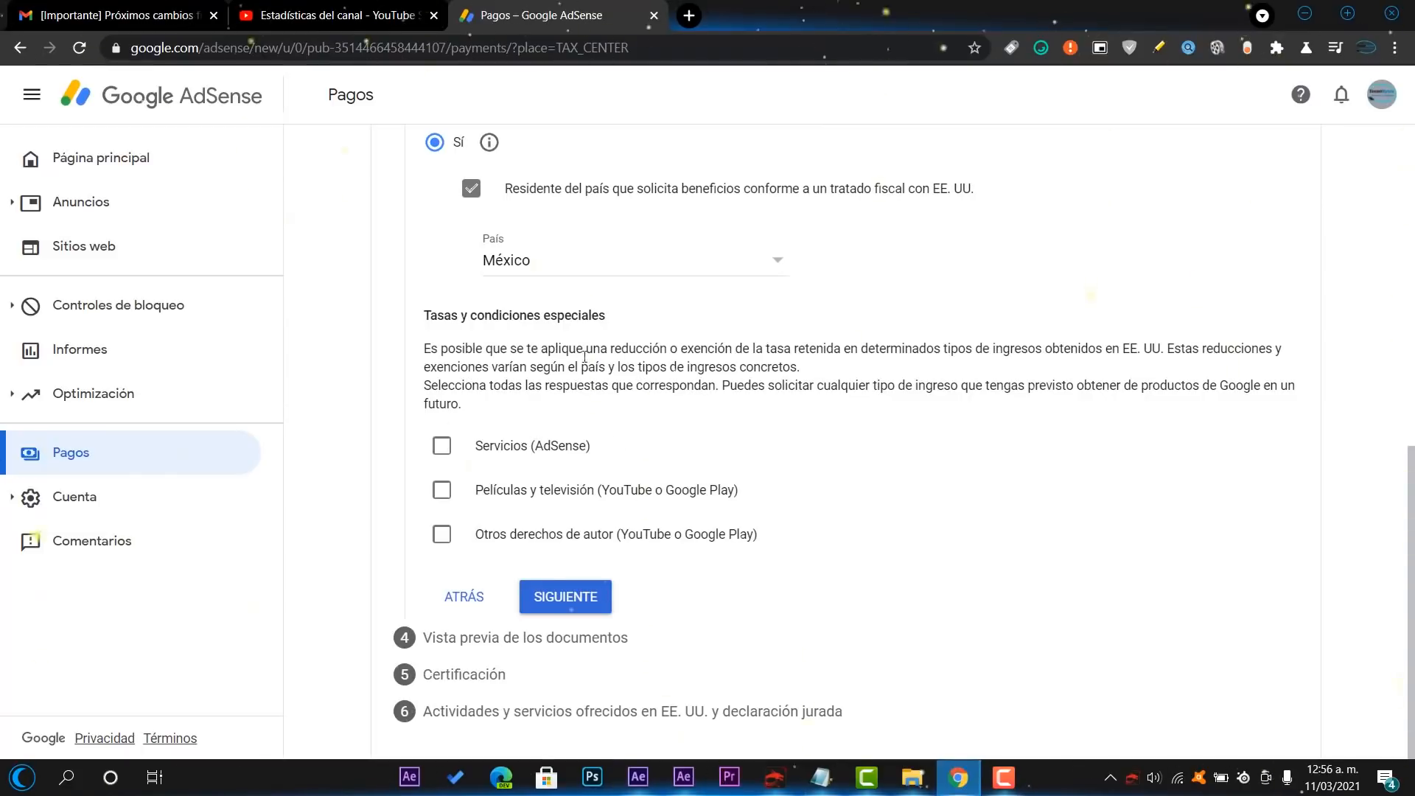
# Claim the special rate for Servicios (AdSense) with Artículo 7, párrafo 1 and 0 % (tipo reducido), and confirm that the treaty terms are met.
pyautogui.click(442, 446)
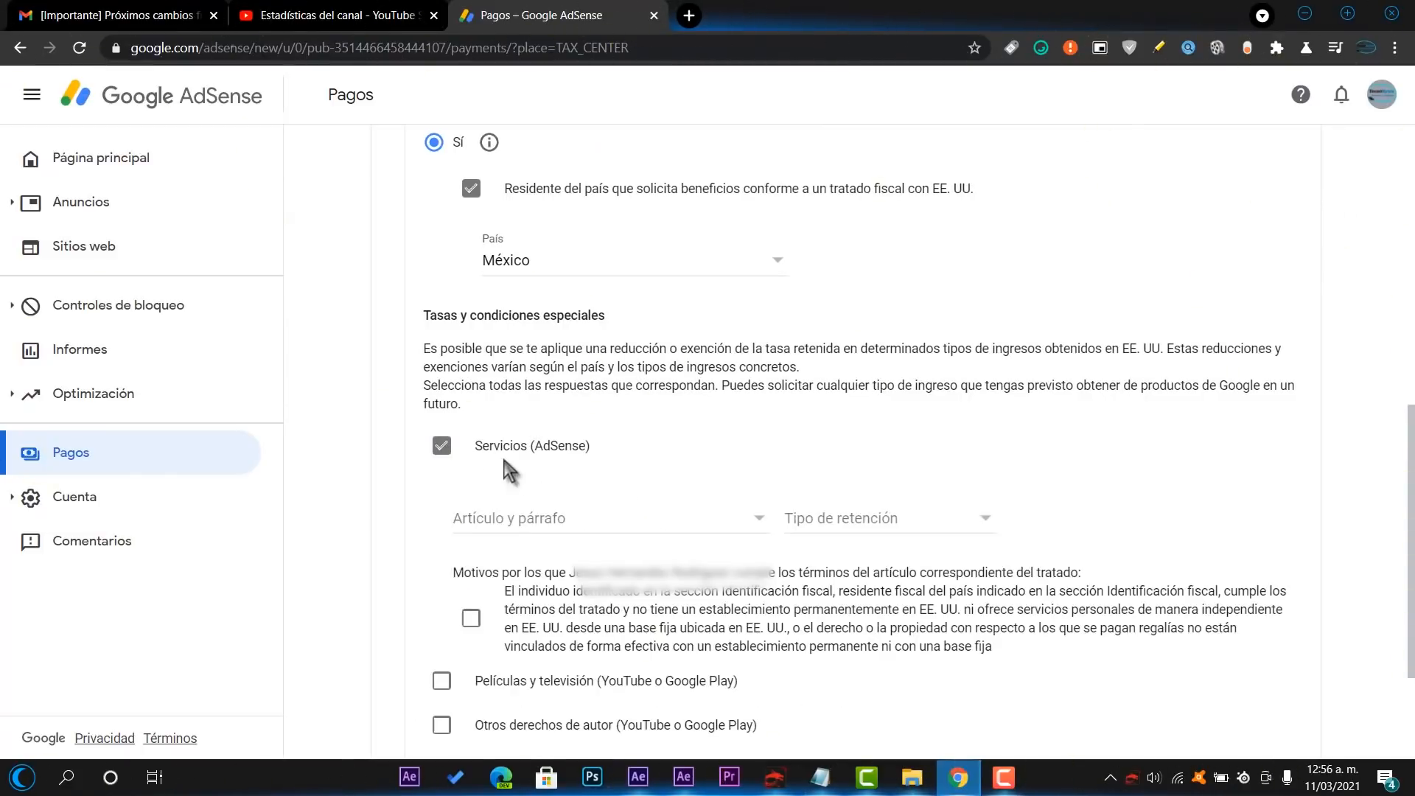
pyautogui.click(552, 522)
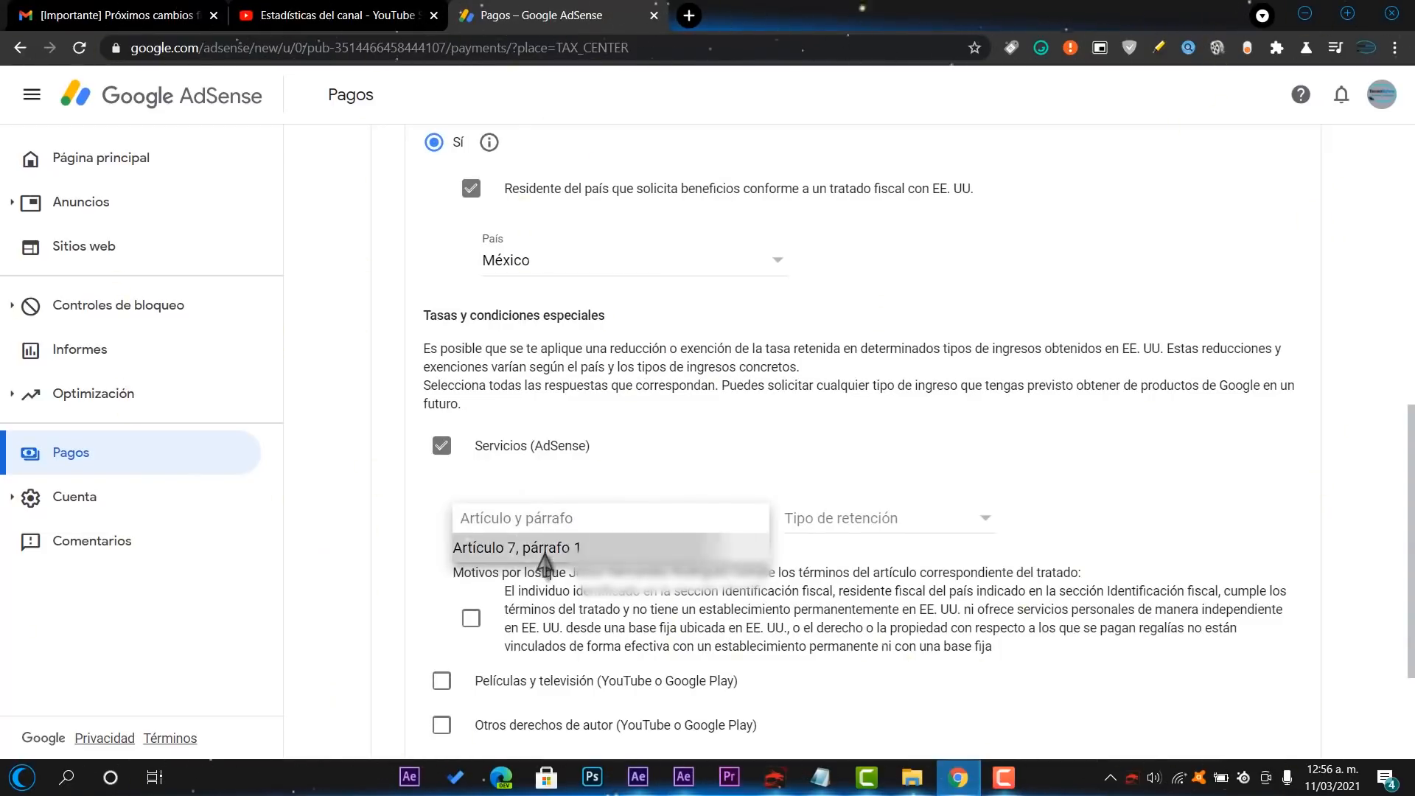
pyautogui.click(551, 553)
pyautogui.click(817, 520)
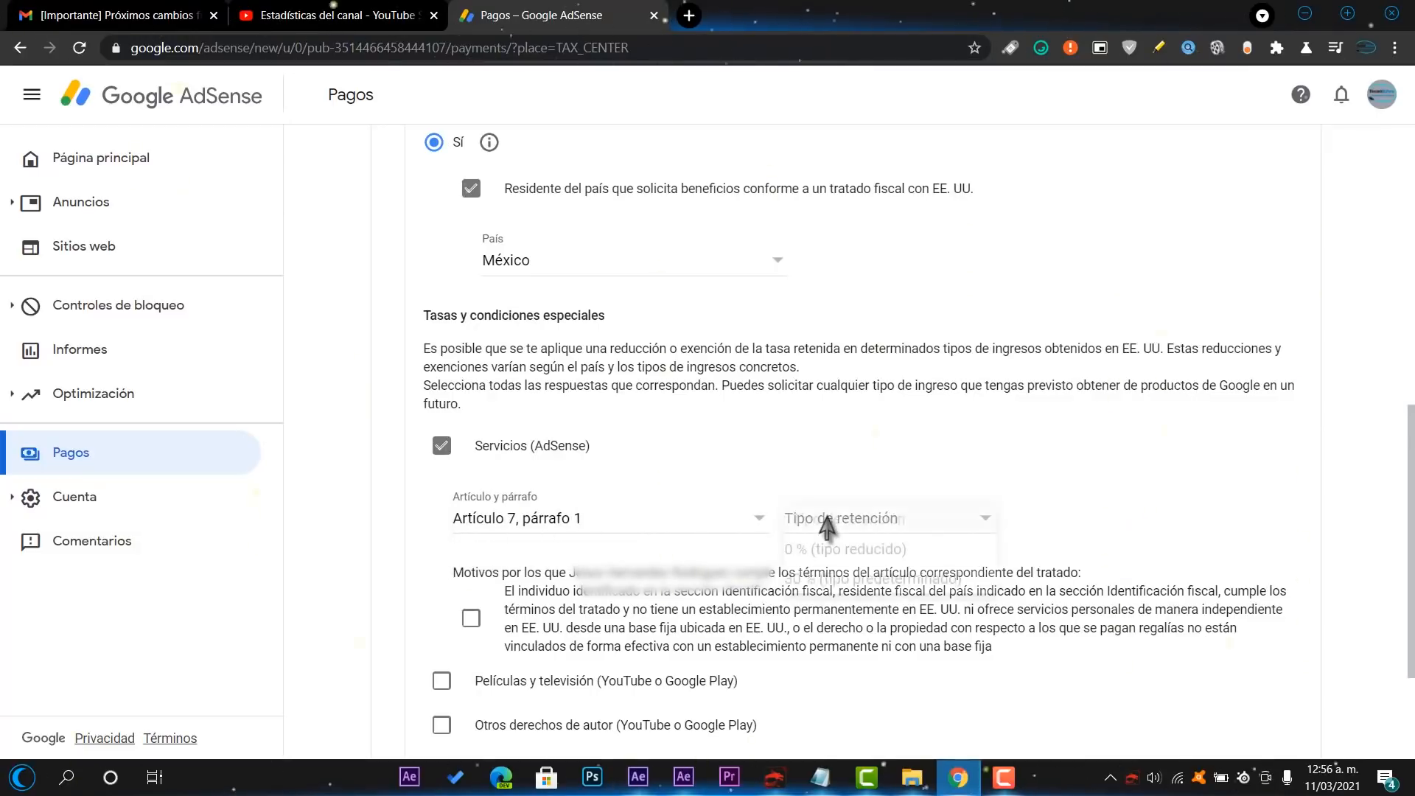
pyautogui.click(828, 553)
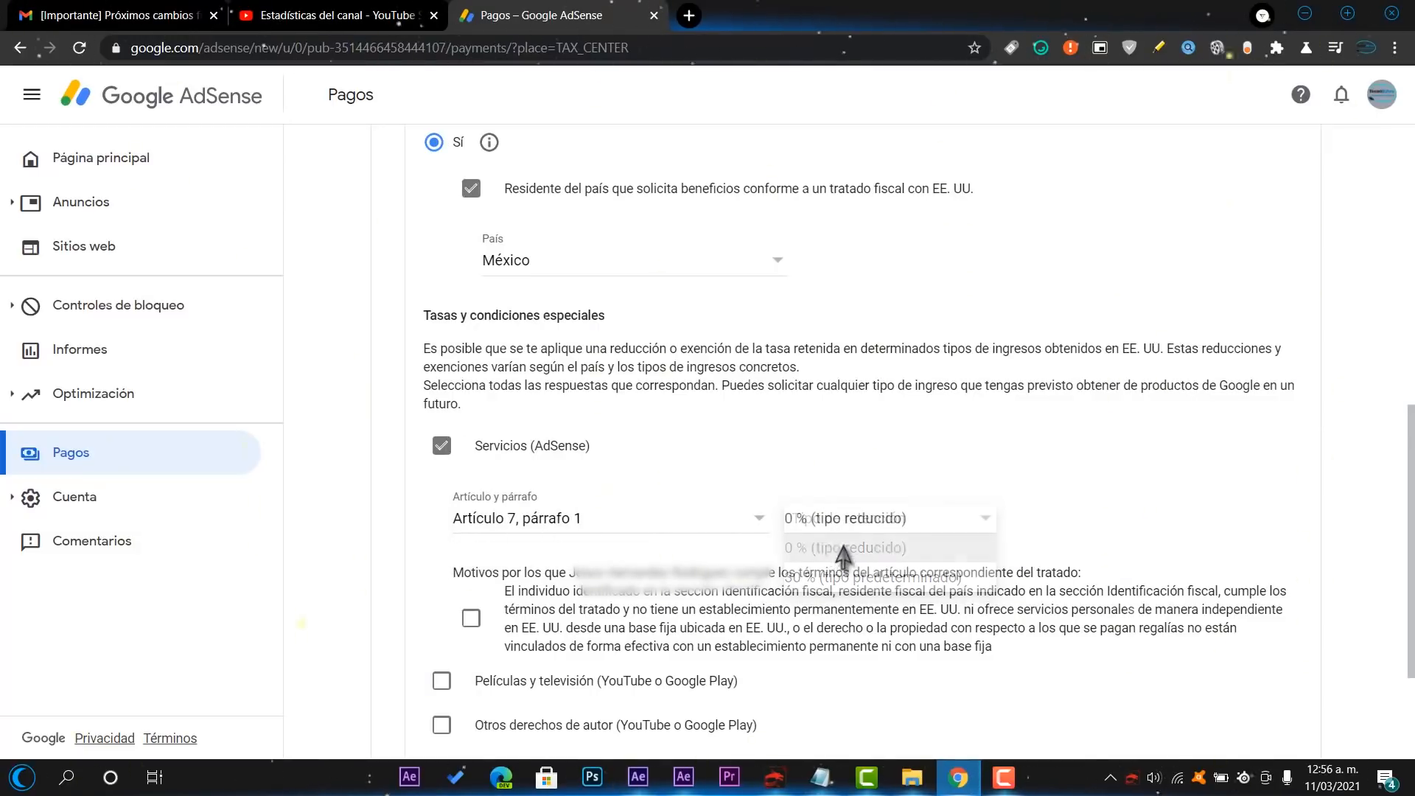
pyautogui.scroll(-3, 870, 560)
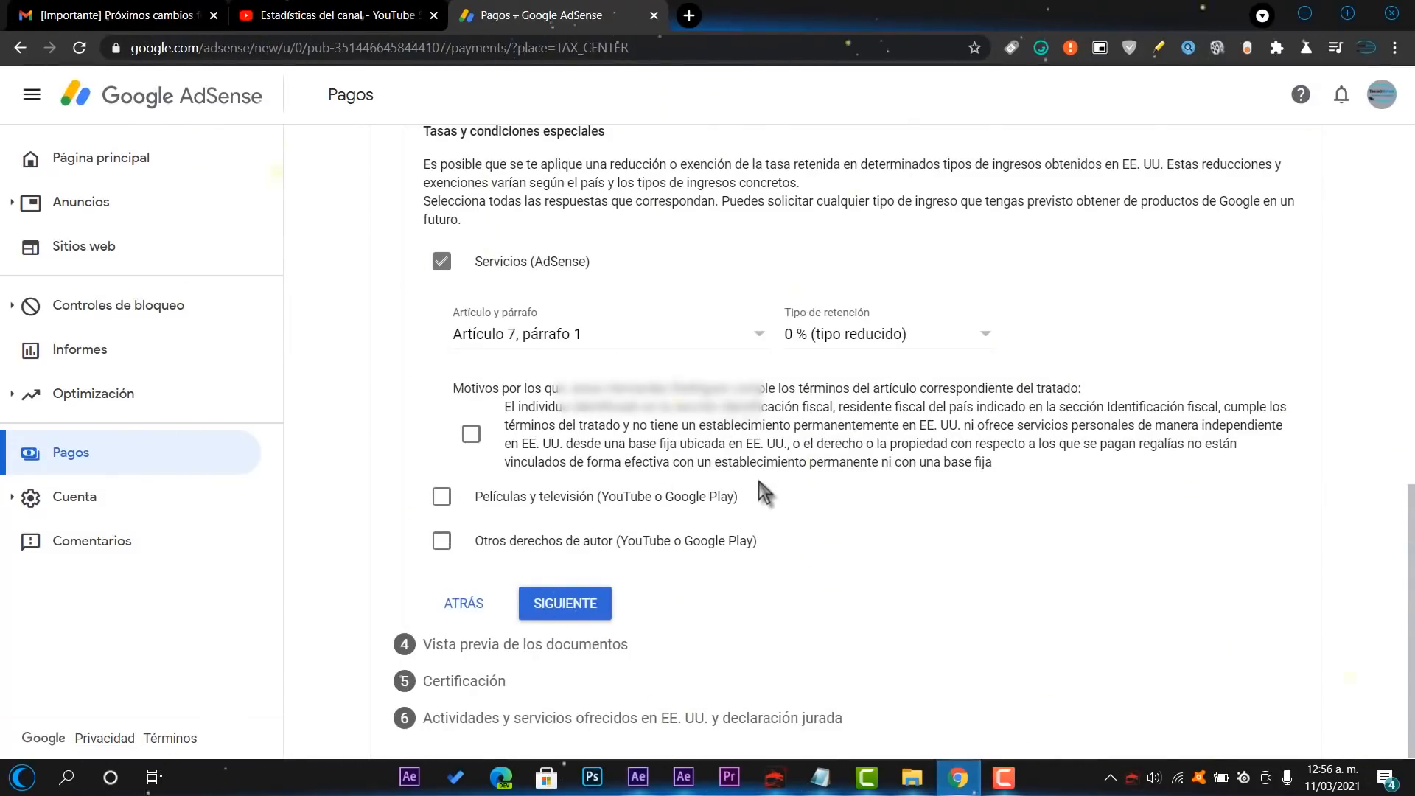
pyautogui.click(471, 434)
# Claim the special rate for Películas y televisión with Artículo 12, párrafo 2 and 10 % (tipo reducido), and confirm its treaty terms.
pyautogui.click(441, 499)
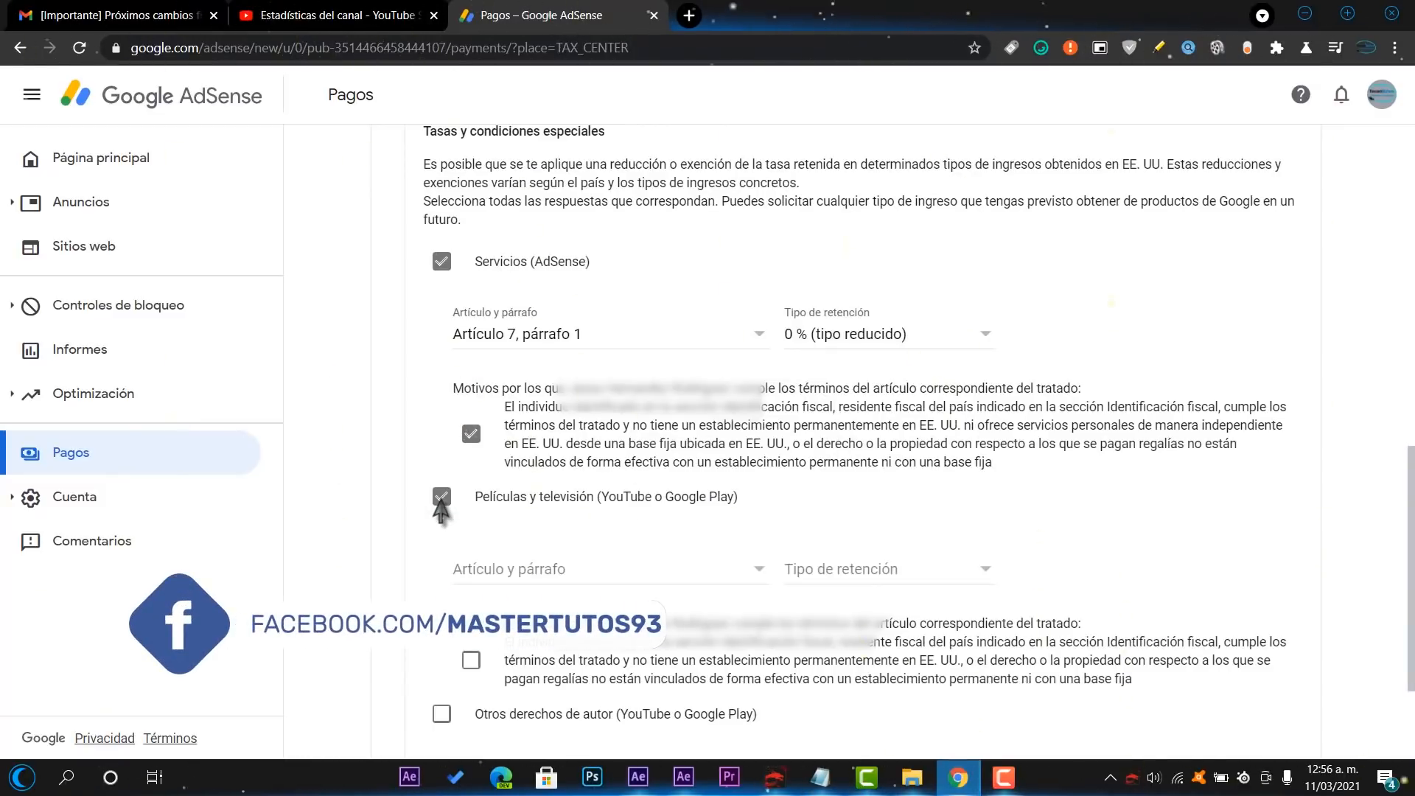
pyautogui.click(630, 572)
pyautogui.click(744, 598)
pyautogui.click(831, 572)
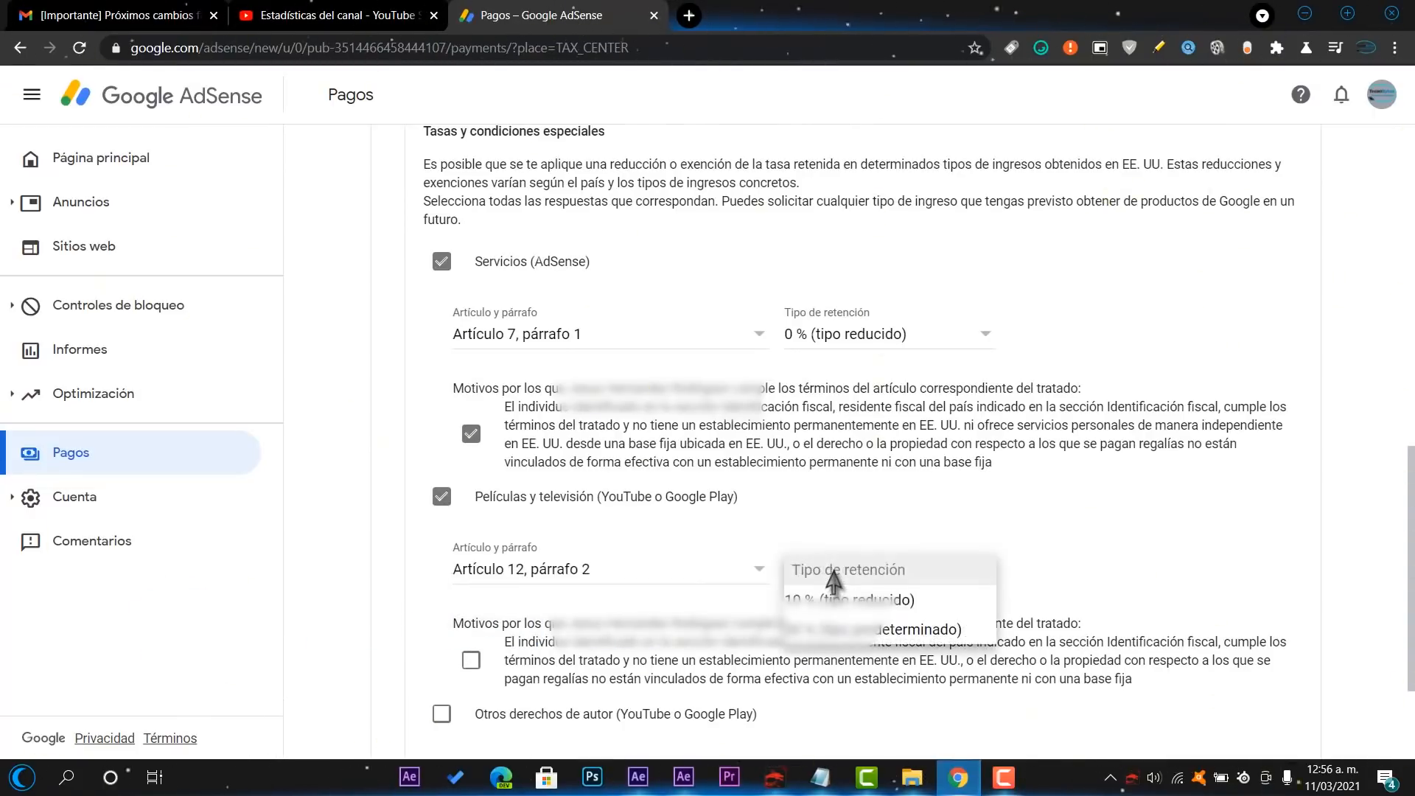
pyautogui.click(854, 605)
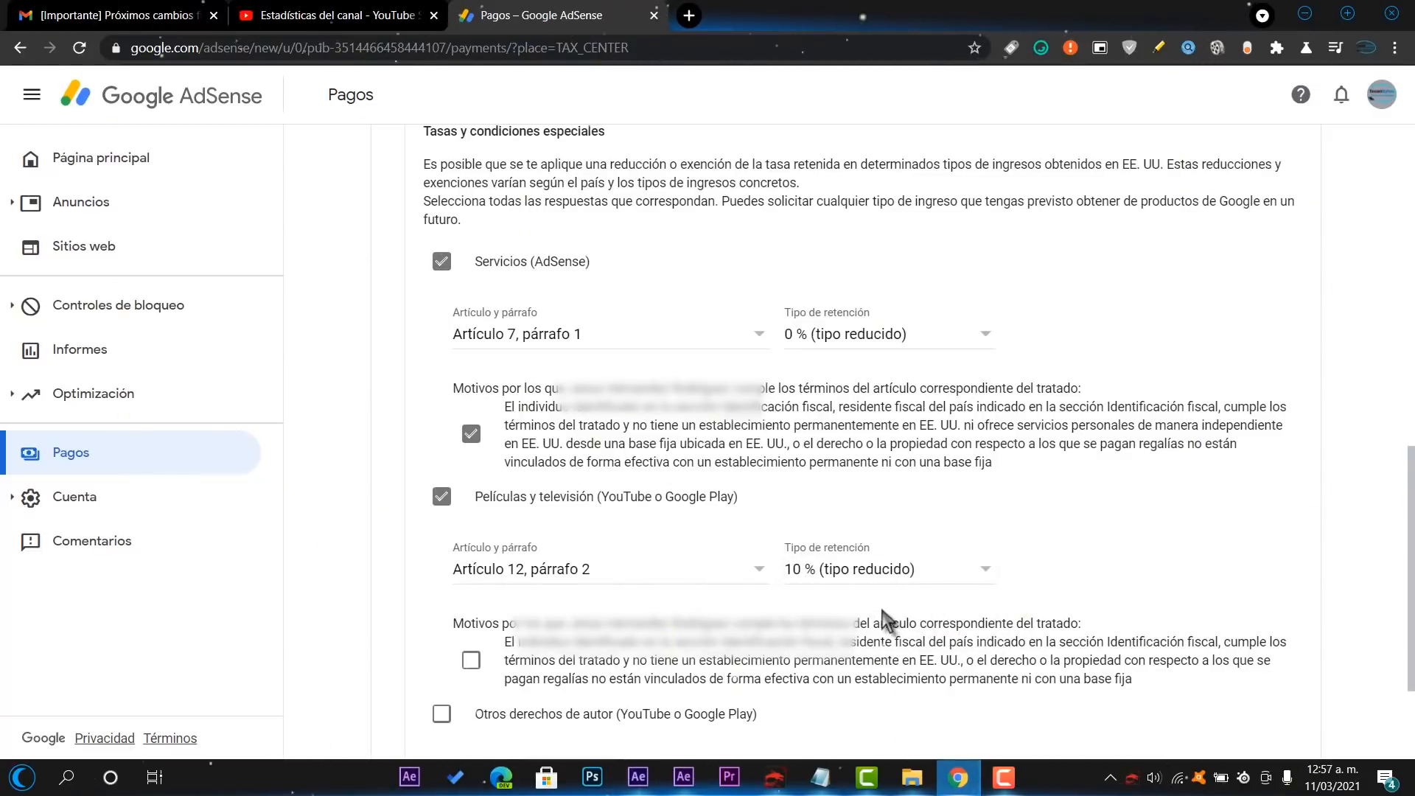
pyautogui.scroll(-1, 887, 619)
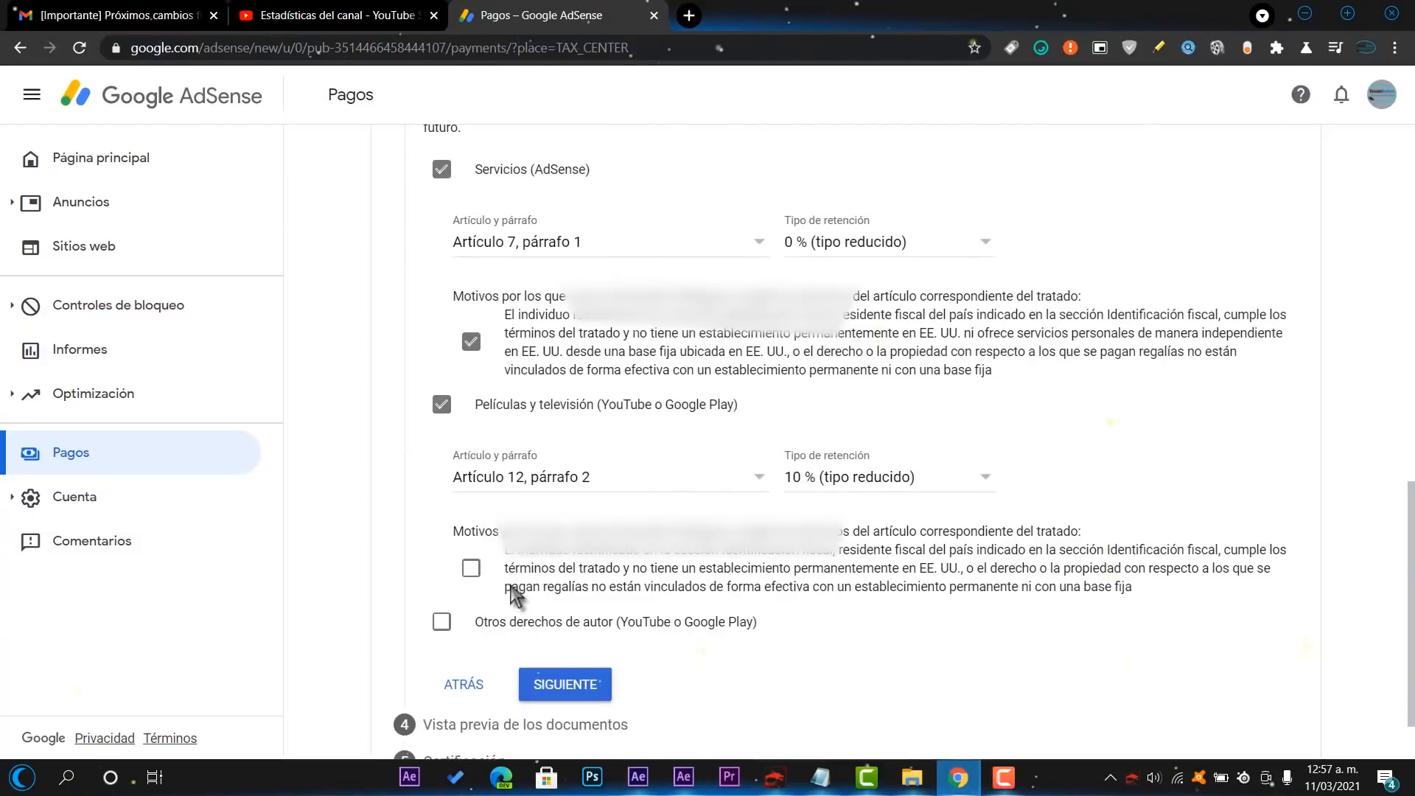
pyautogui.click(661, 571)
# Claim the special rate for Otros derechos de autor with Artículo 12, párrafo 2 and 10 % (tipo reducido), and confirm its treaty terms.
pyautogui.click(442, 622)
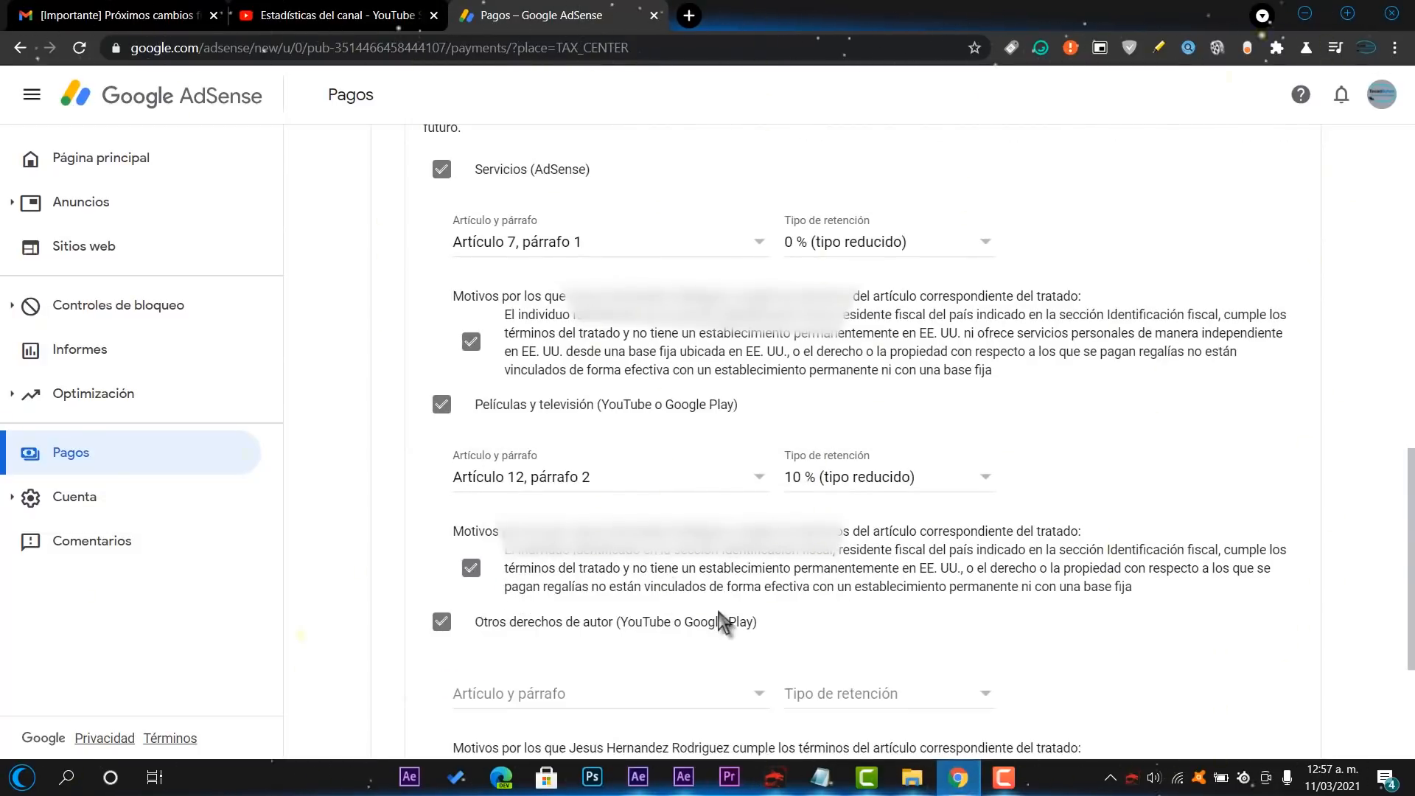
pyautogui.click(674, 697)
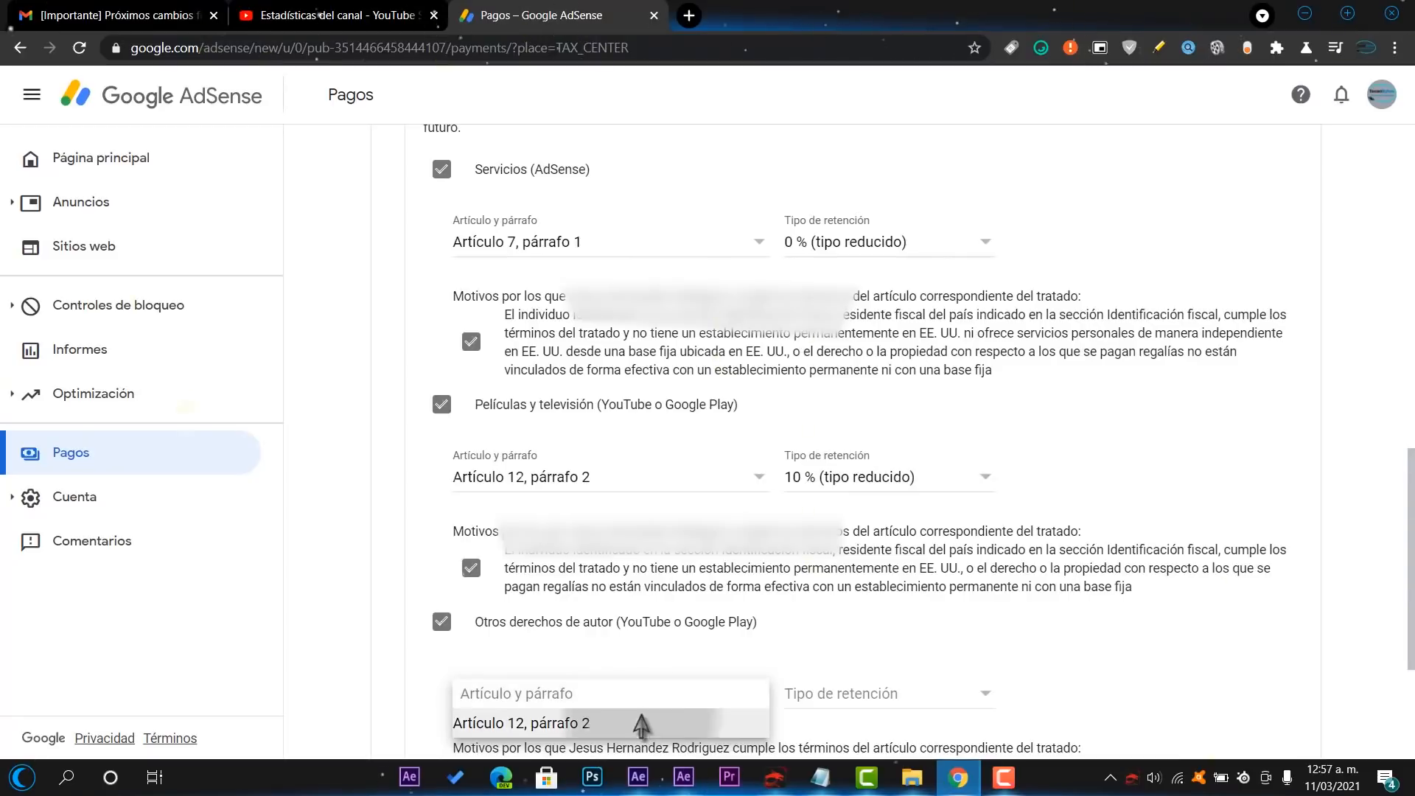
pyautogui.click(641, 726)
pyautogui.click(833, 695)
pyautogui.click(831, 723)
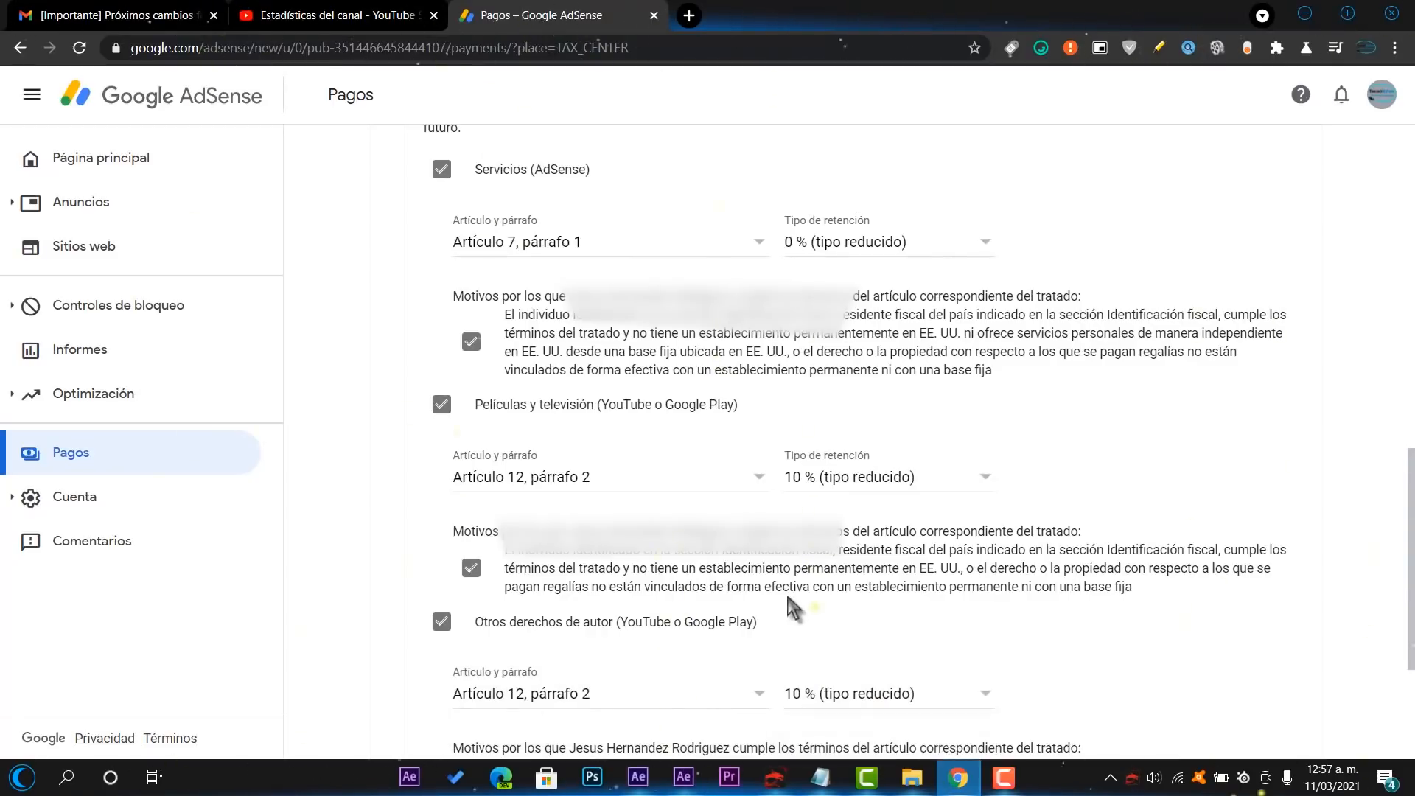
pyautogui.scroll(-1, 792, 608)
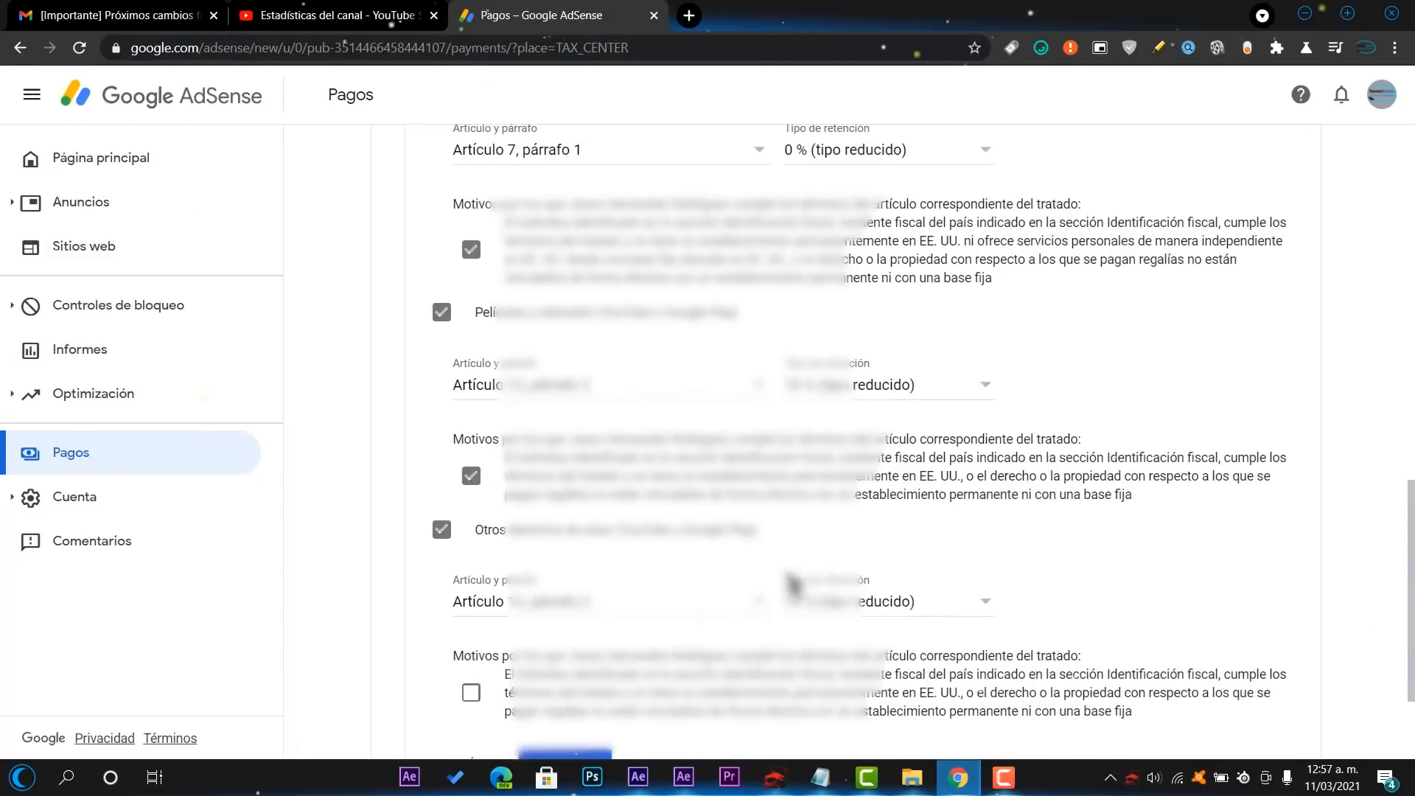
pyautogui.click(471, 693)
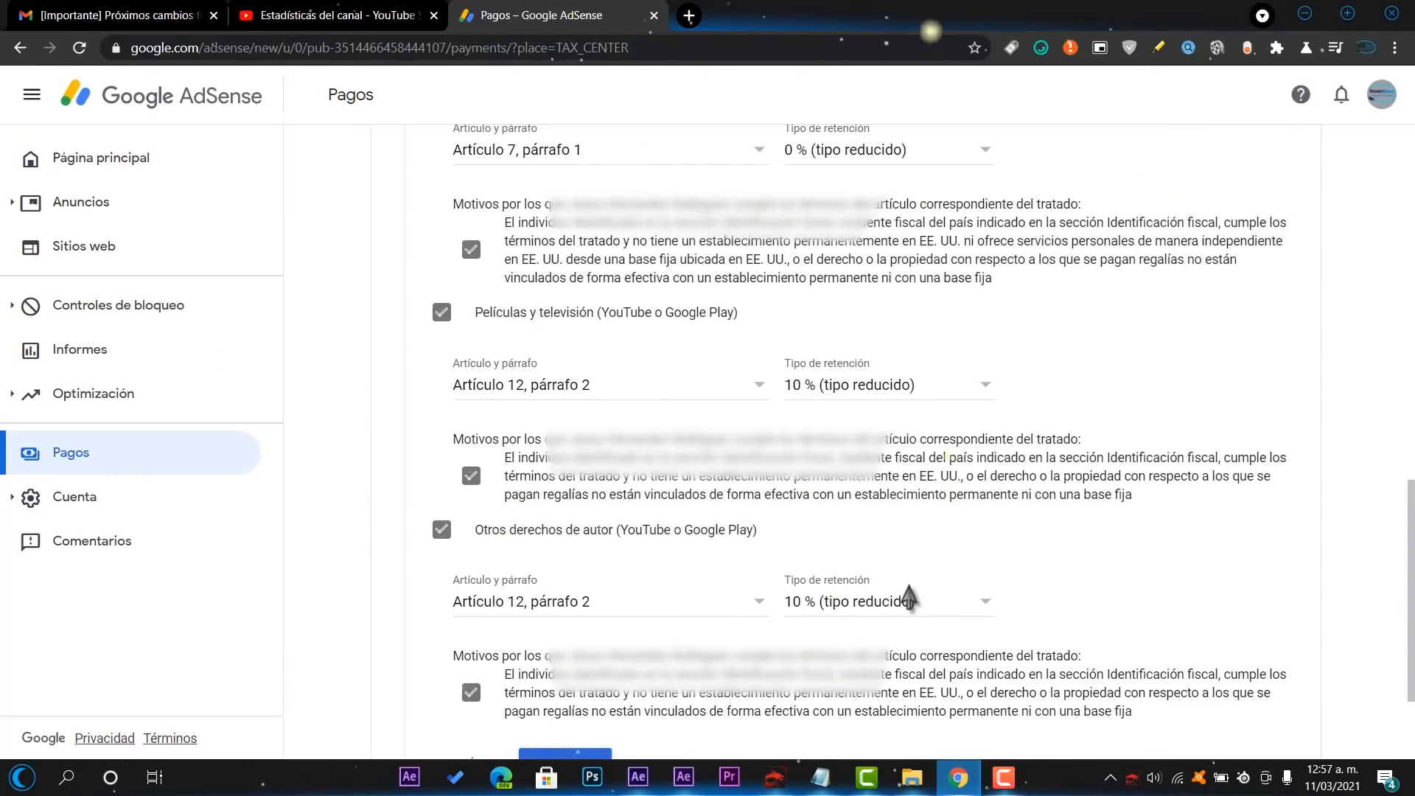
# Proceed to the document preview and confirm that the generated tax documents have been reviewed, continuing to Certificación.
pyautogui.scroll(-1, 913, 595)
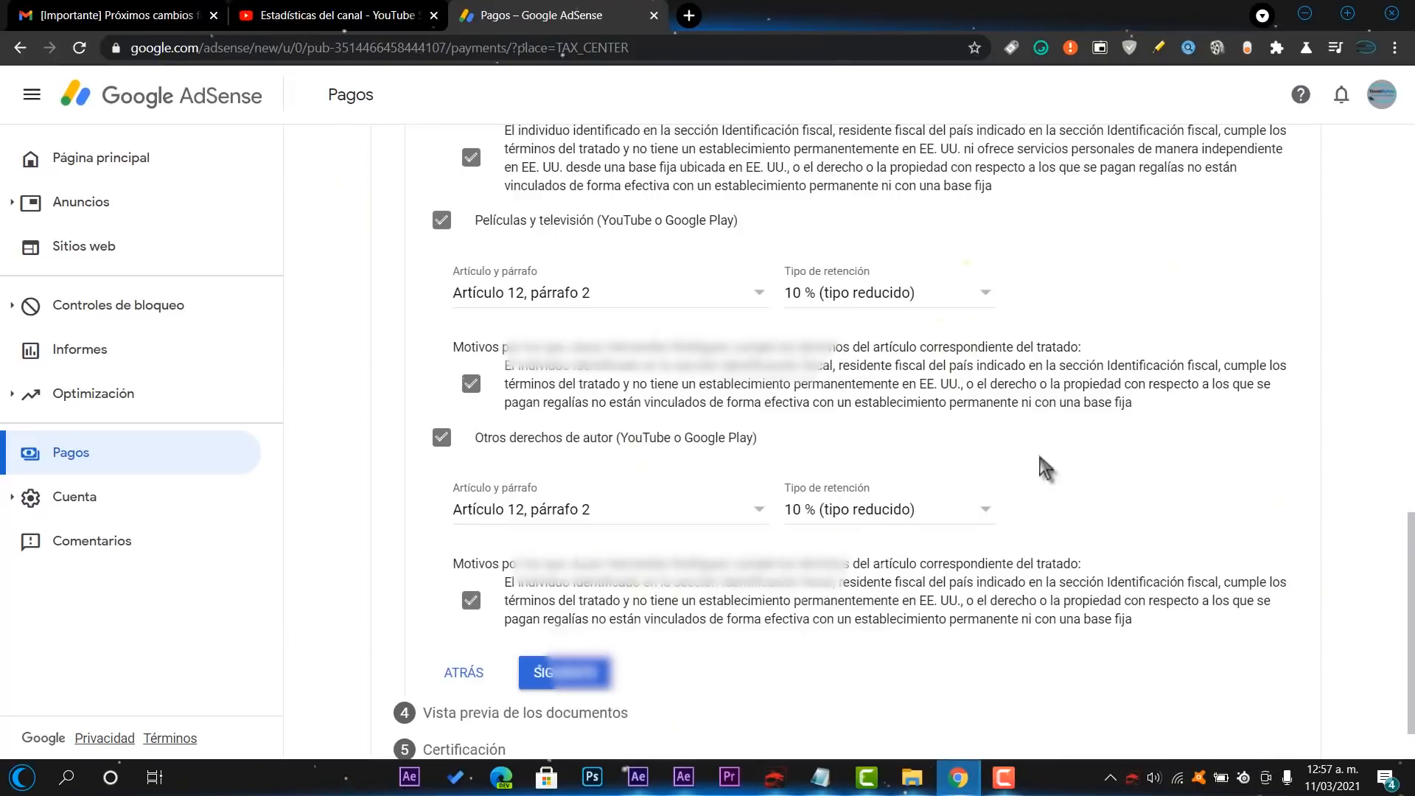
pyautogui.click(551, 682)
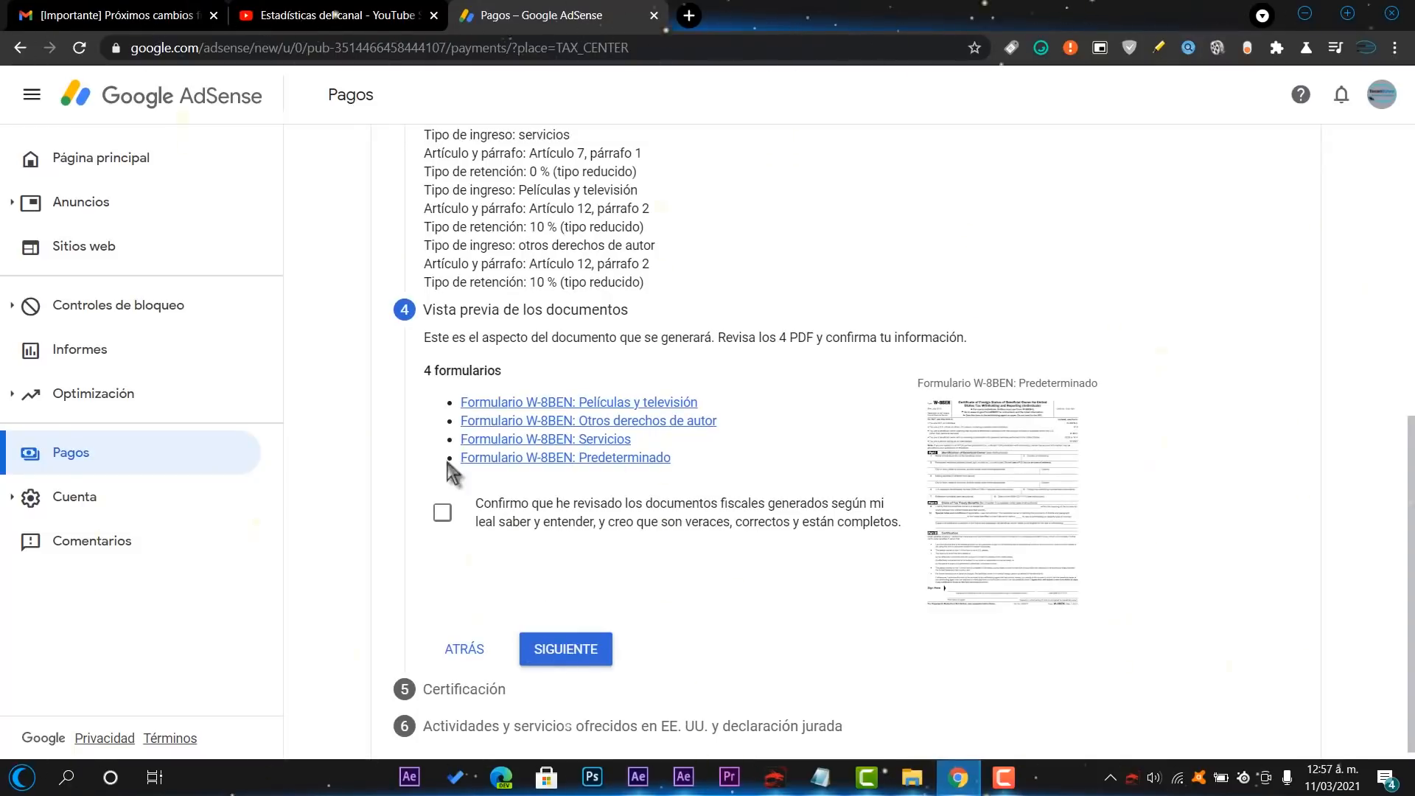
pyautogui.click(442, 512)
pyautogui.click(574, 650)
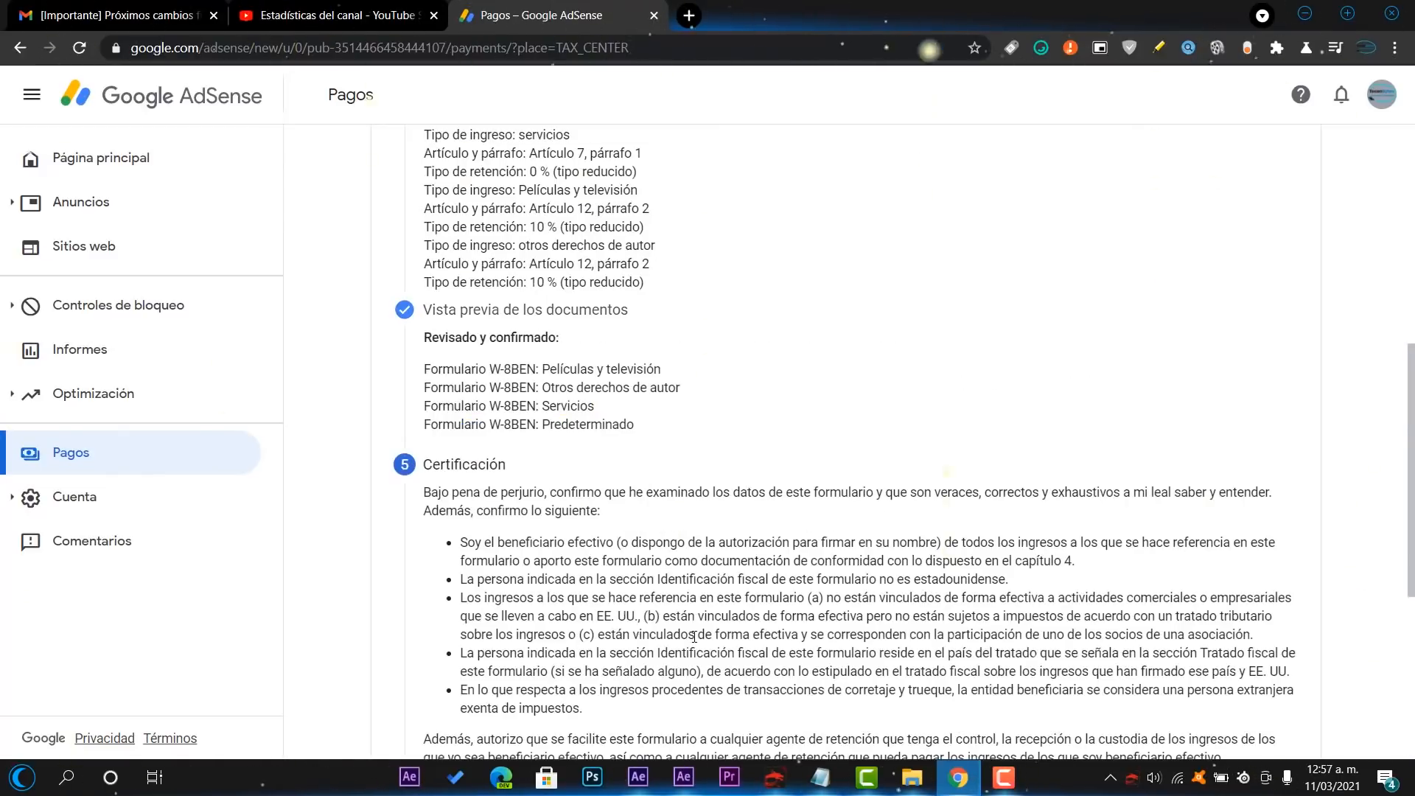
# Sign the certification with the beneficiary's full name, declare being the person named in the signature, and continue to the final section.
pyautogui.scroll(-5, 694, 614)
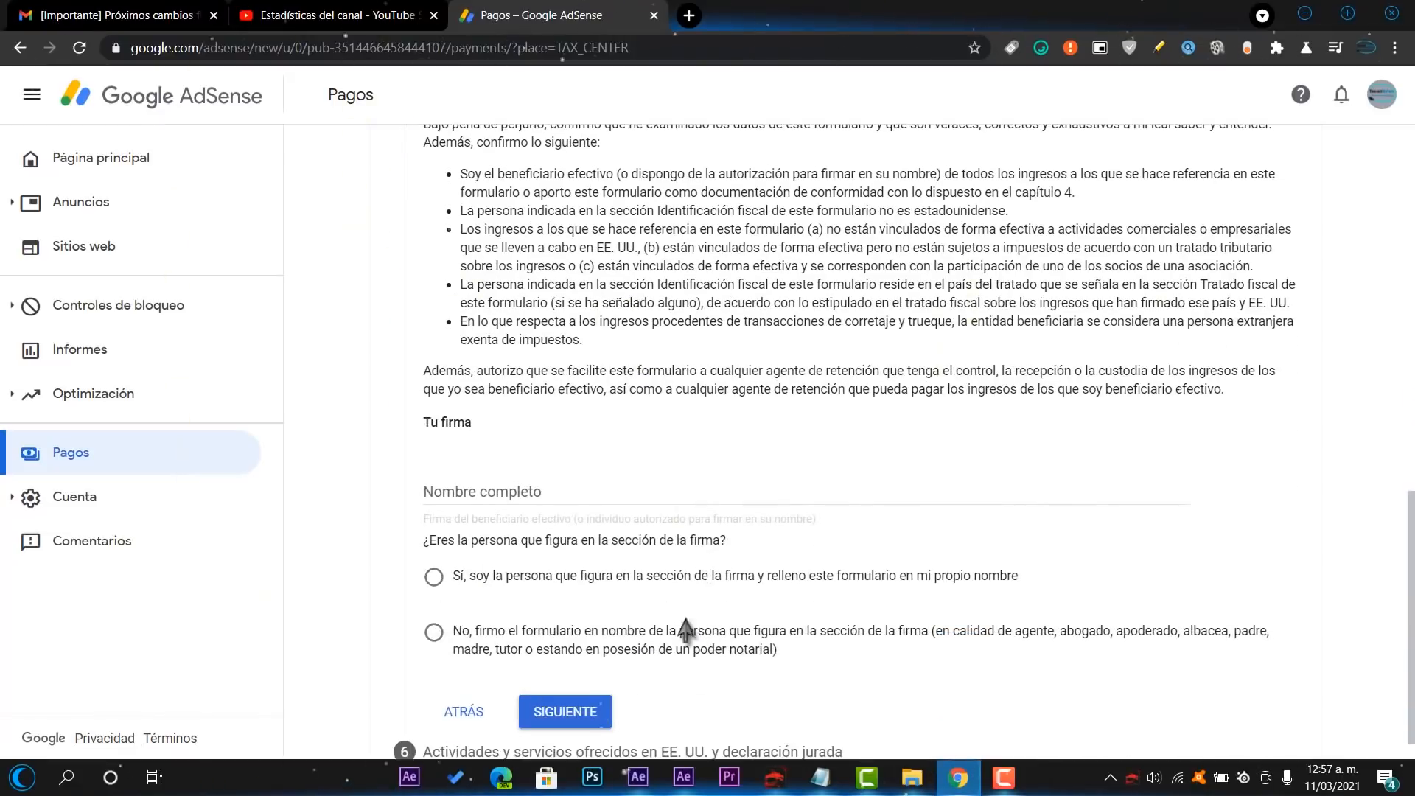
pyautogui.click(504, 491)
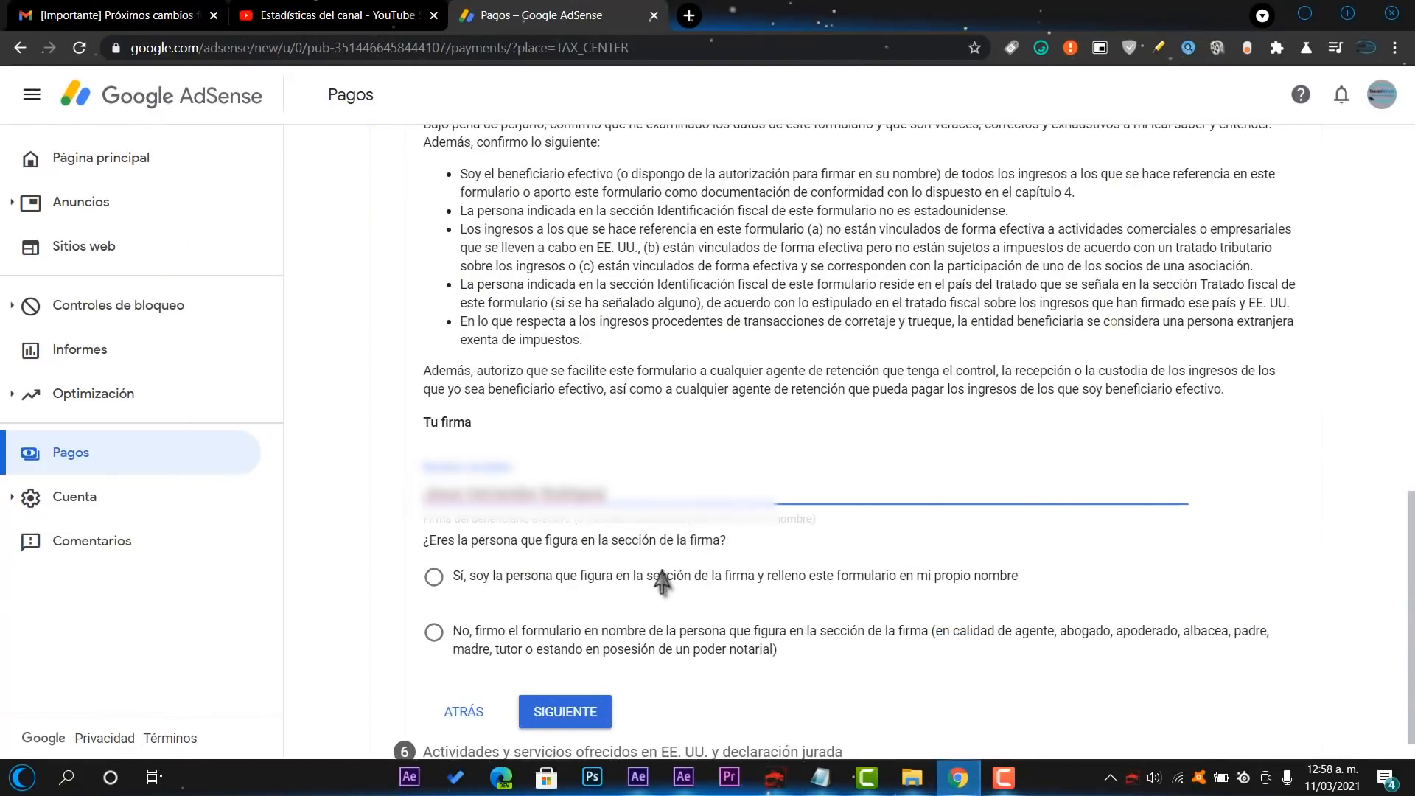
pyautogui.click(435, 578)
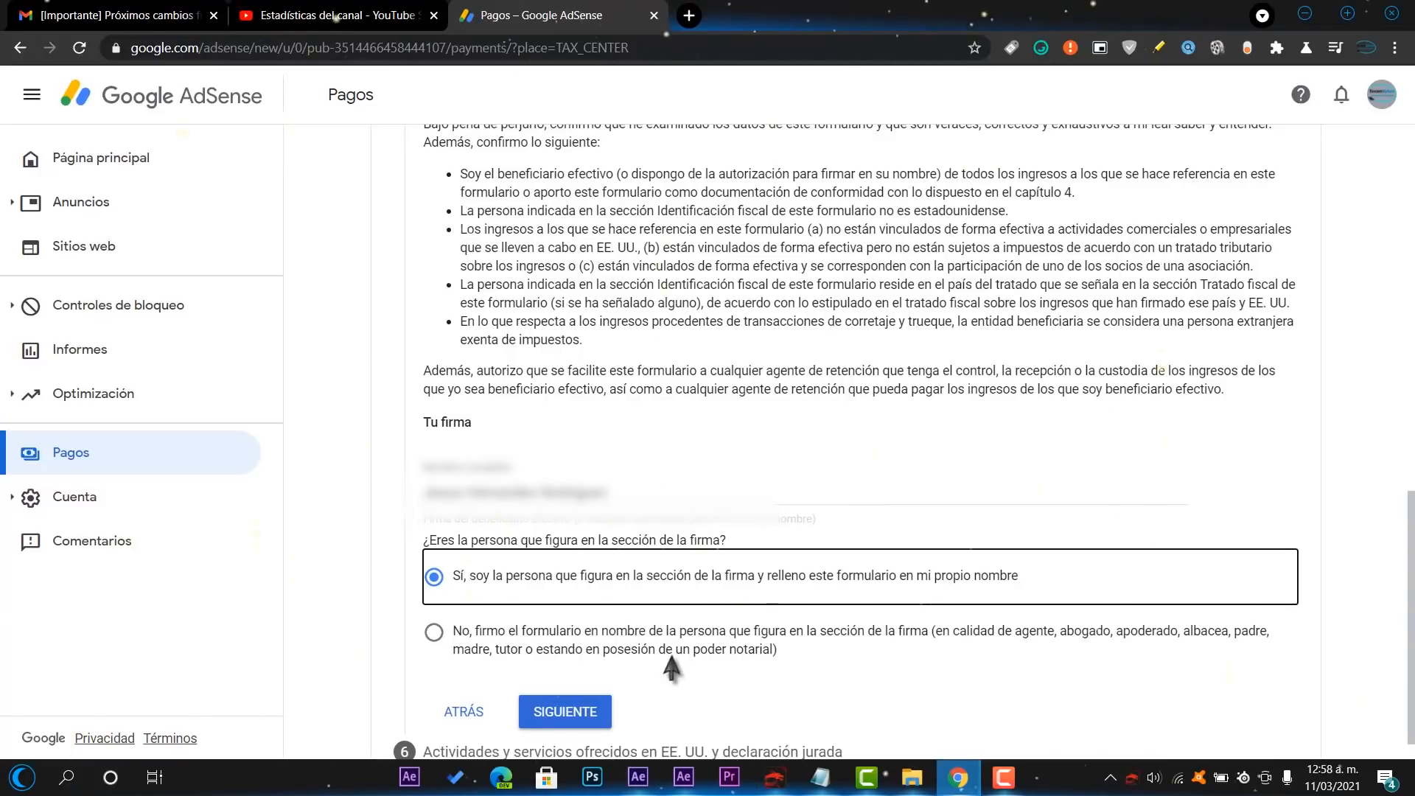
pyautogui.click(567, 716)
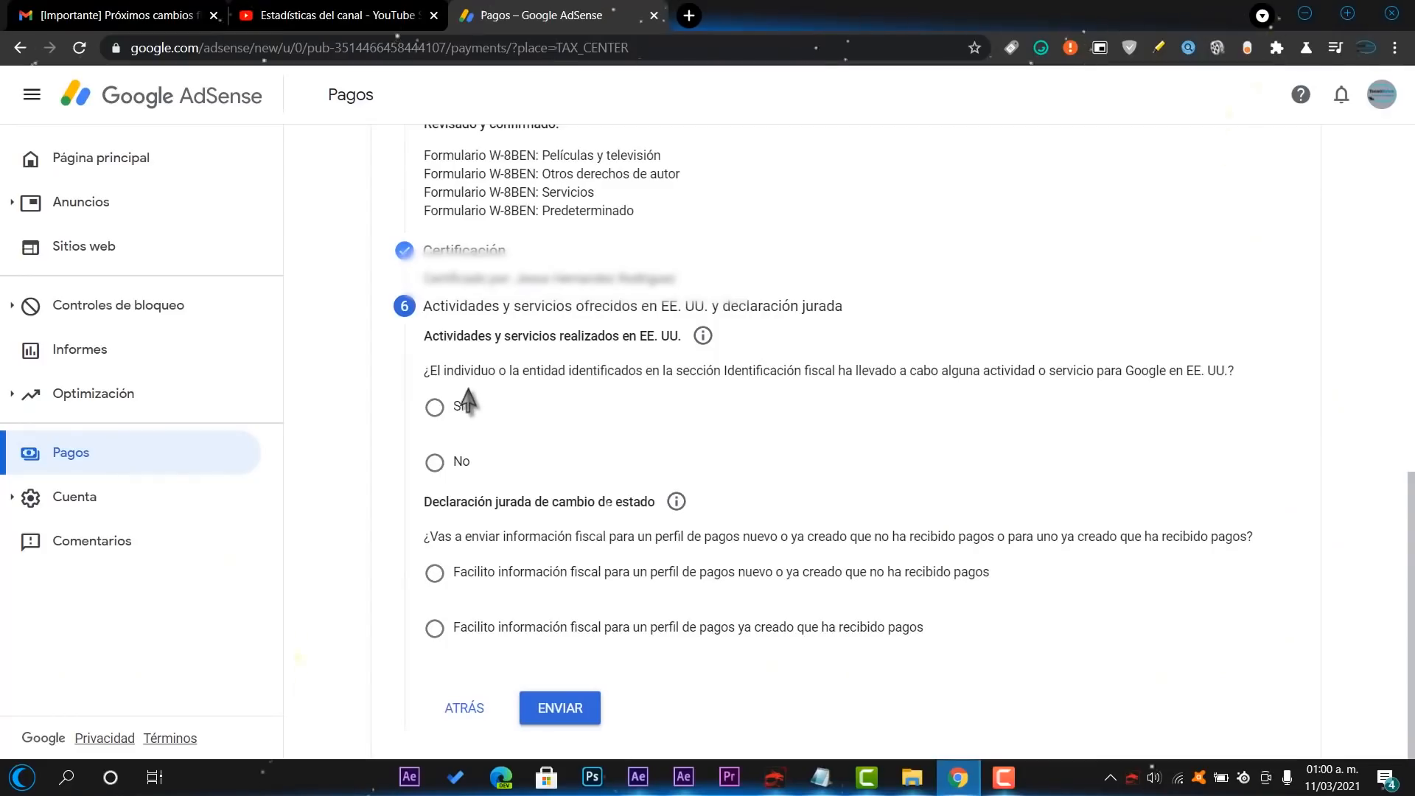
# Answer No to having performed activities or services for Google in the US, and certify that services are provided only outside it.
pyautogui.moveTo(517, 372); pyautogui.dragTo(793, 369)
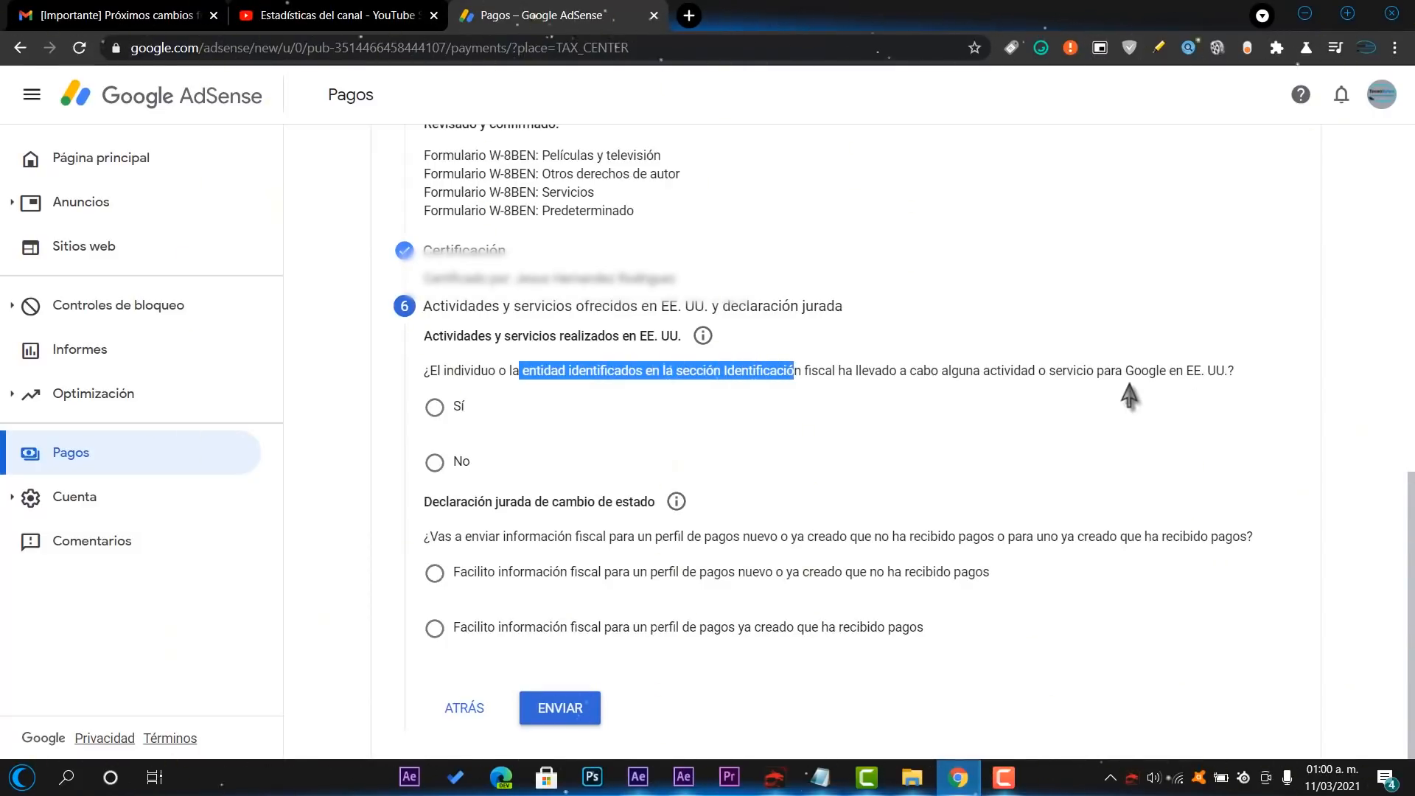
pyautogui.moveTo(1132, 372); pyautogui.dragTo(1171, 373)
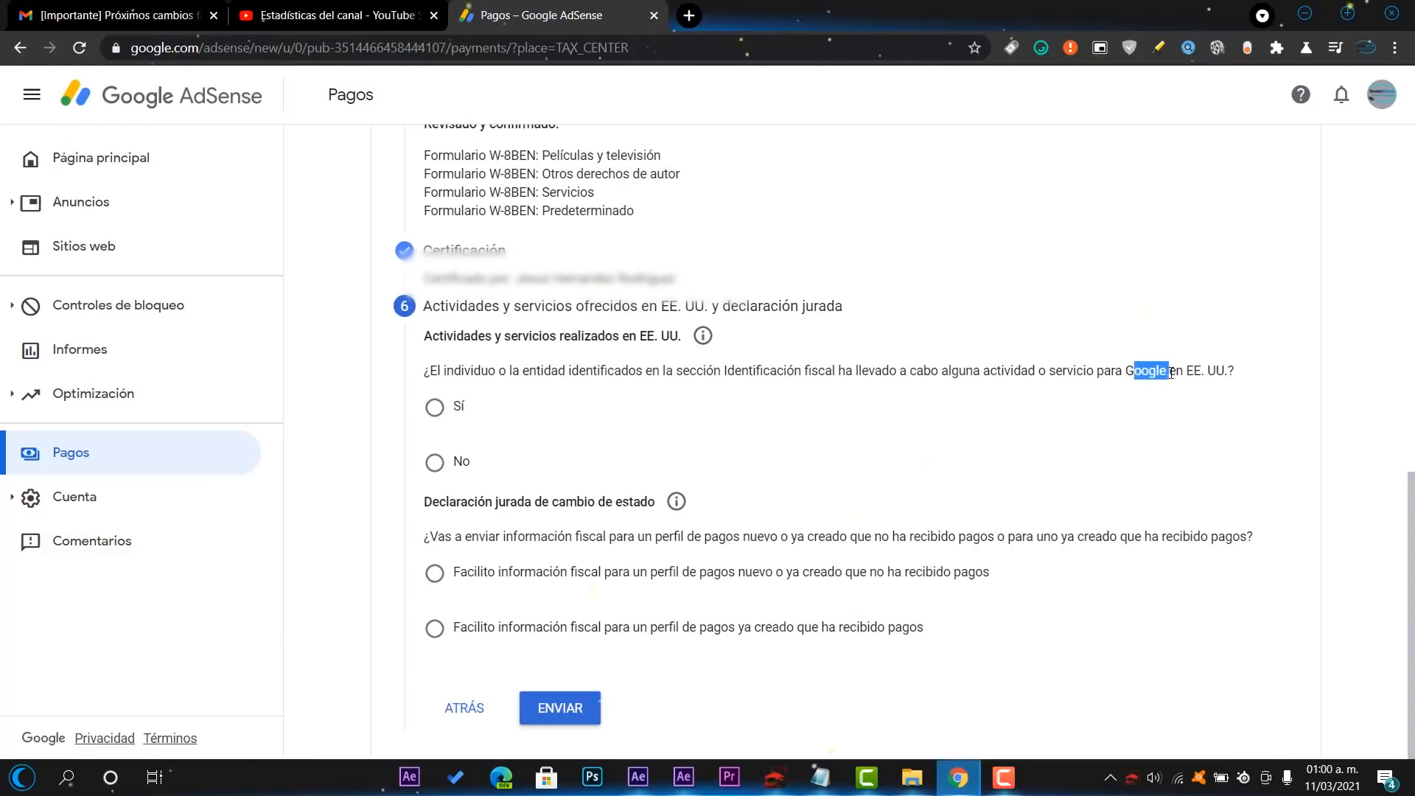
pyautogui.click(459, 461)
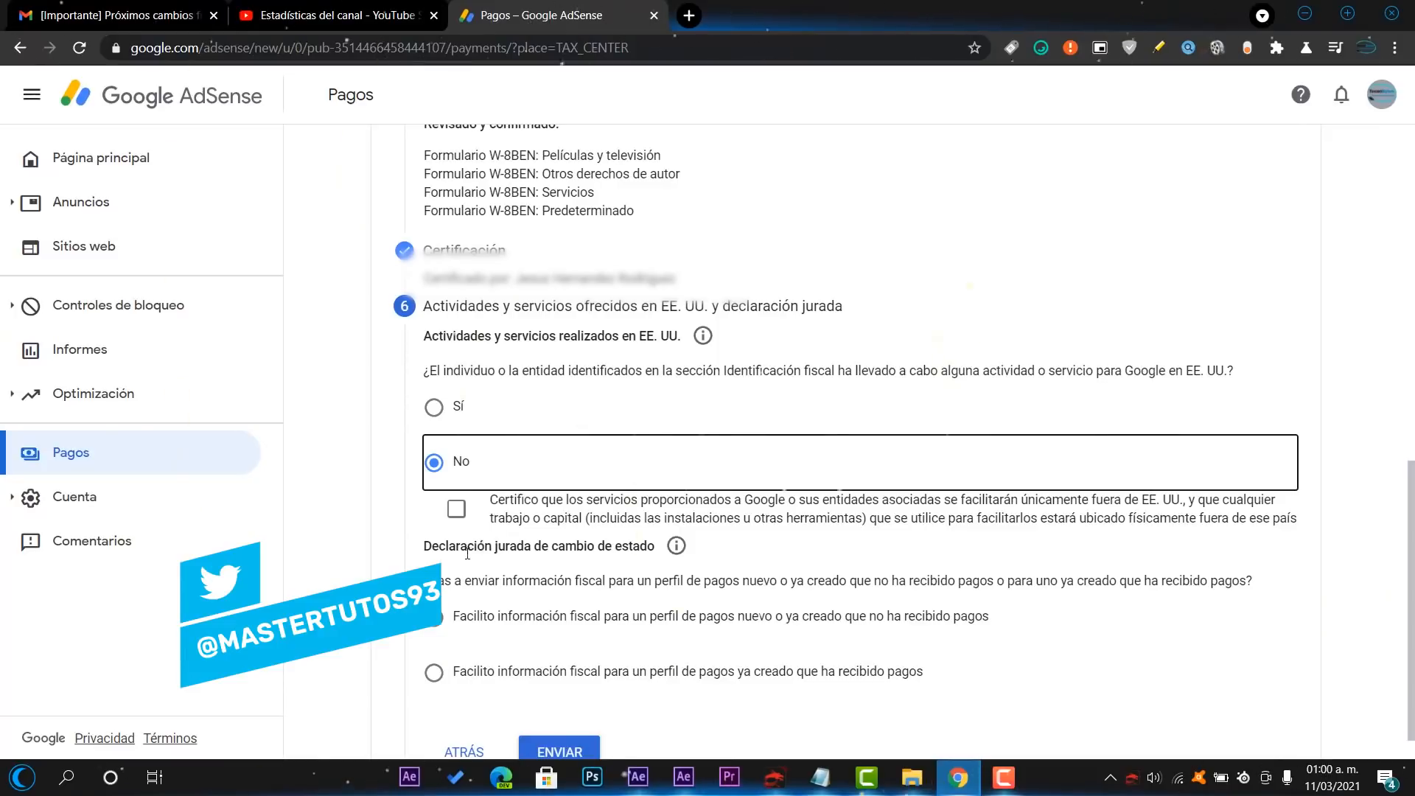
pyautogui.click(456, 509)
# Declare that the tax information is for an existing payments profile that has received payments, and confirm the statement under penalty of perjury.
pyautogui.scroll(-1, 549, 525)
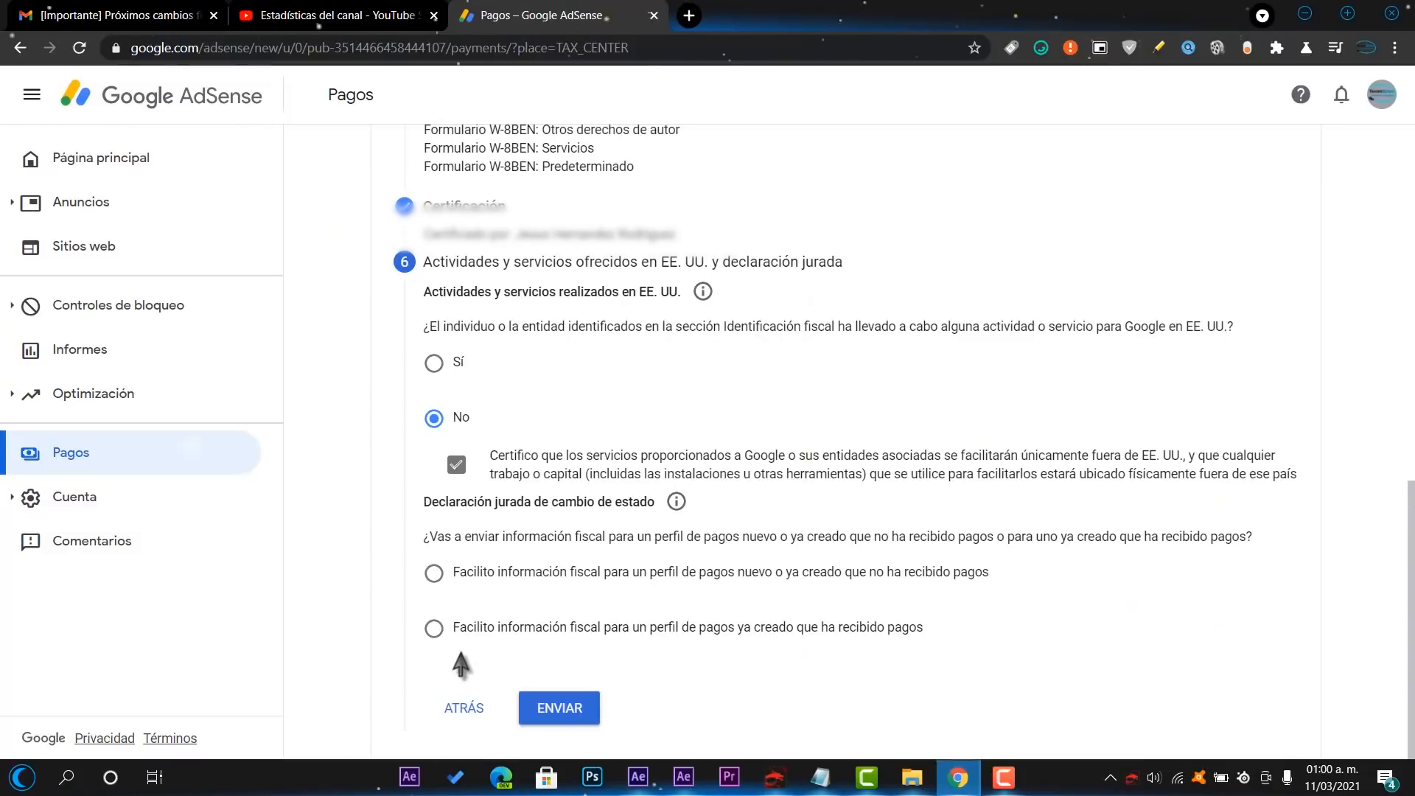
pyautogui.click(434, 628)
pyautogui.scroll(-2, 451, 649)
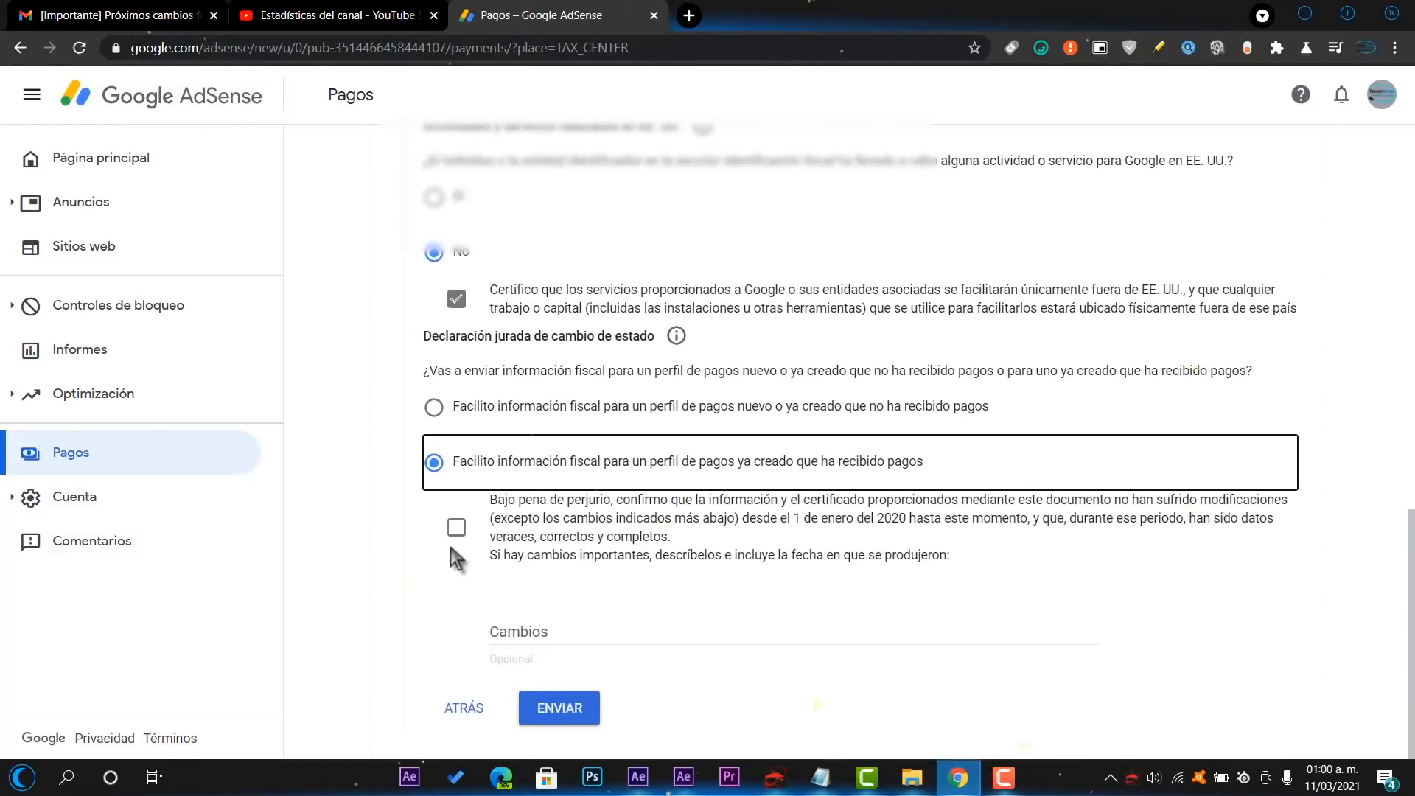
pyautogui.click(457, 527)
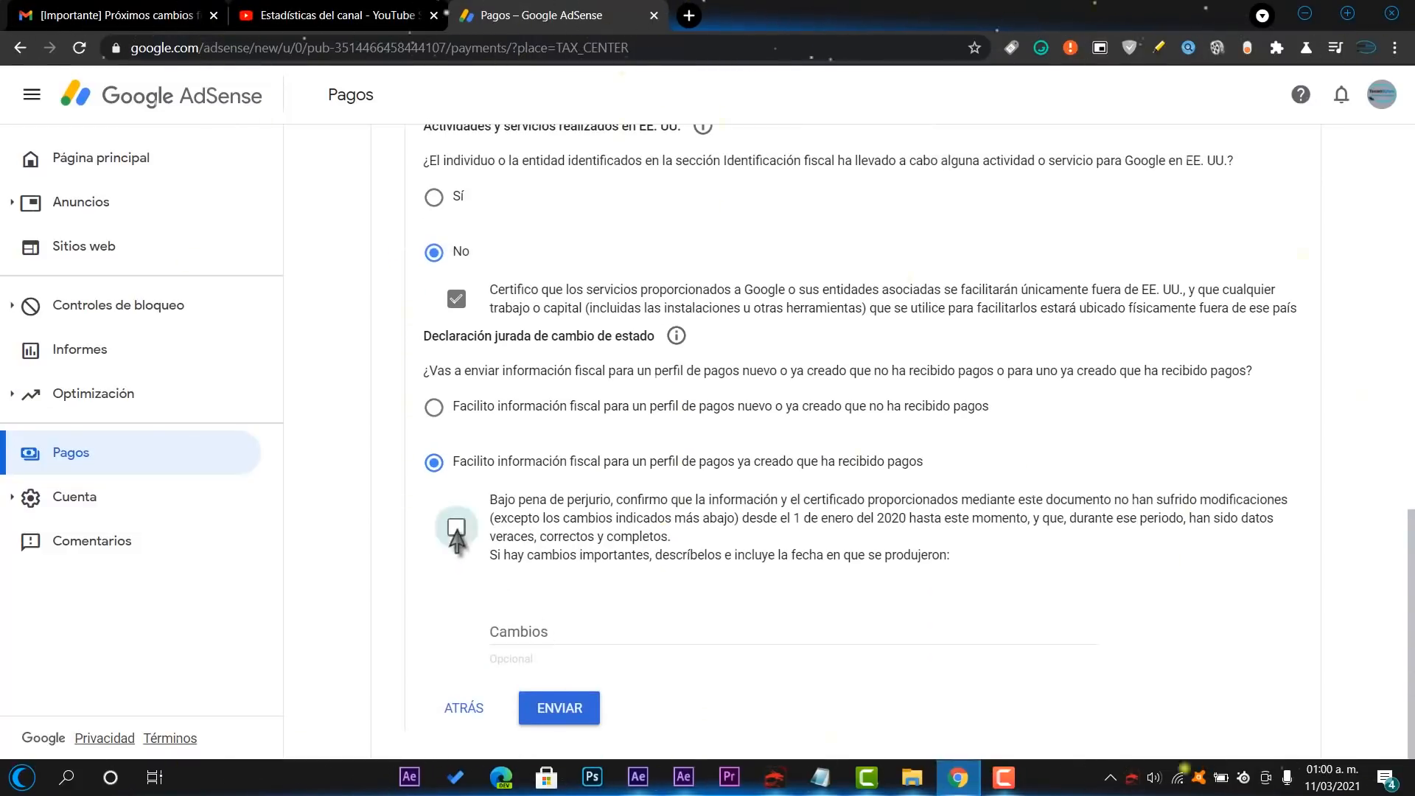
# Leave the optional Cambios field of the change-of-status affidavit blank and submit the US tax information form.
pyautogui.click(556, 629)
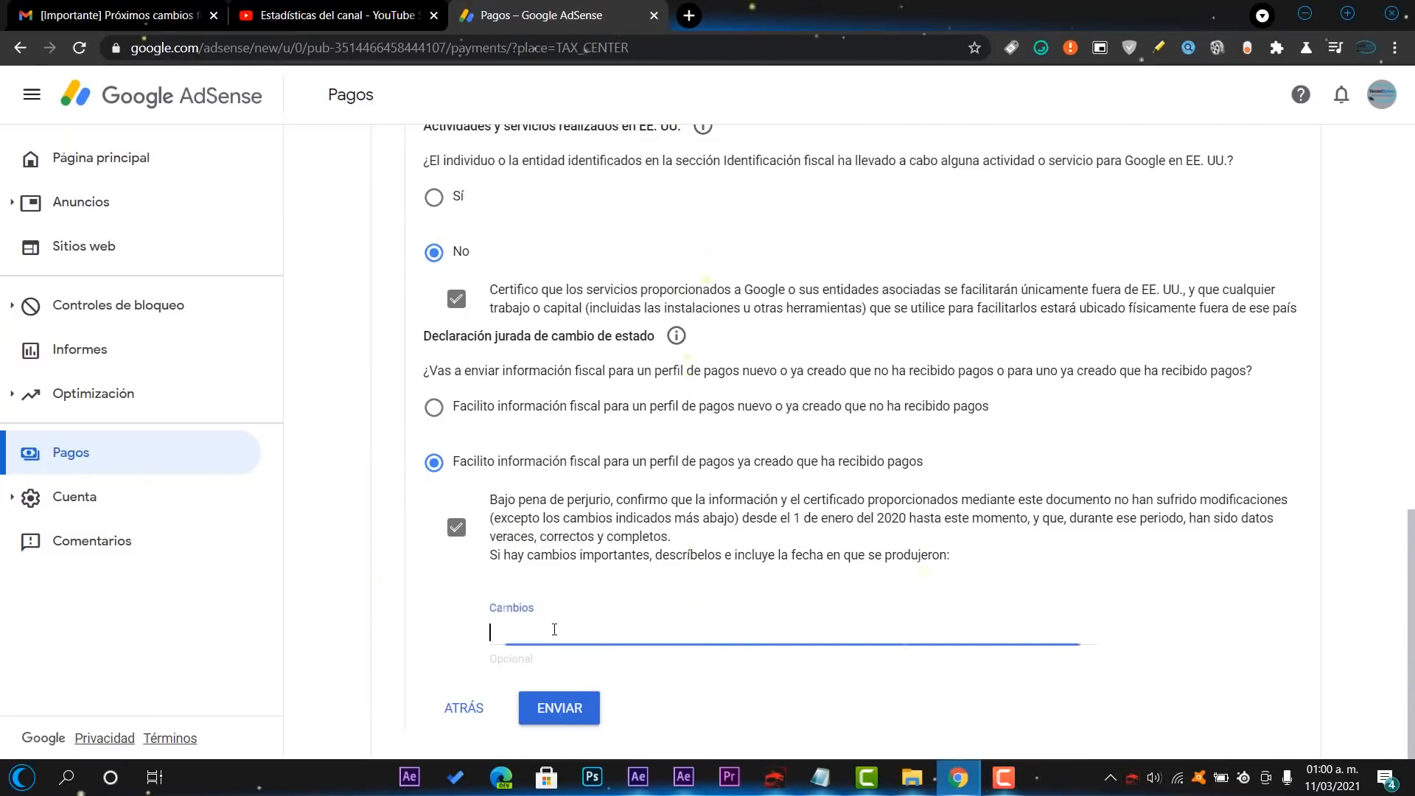
pyautogui.click(573, 709)
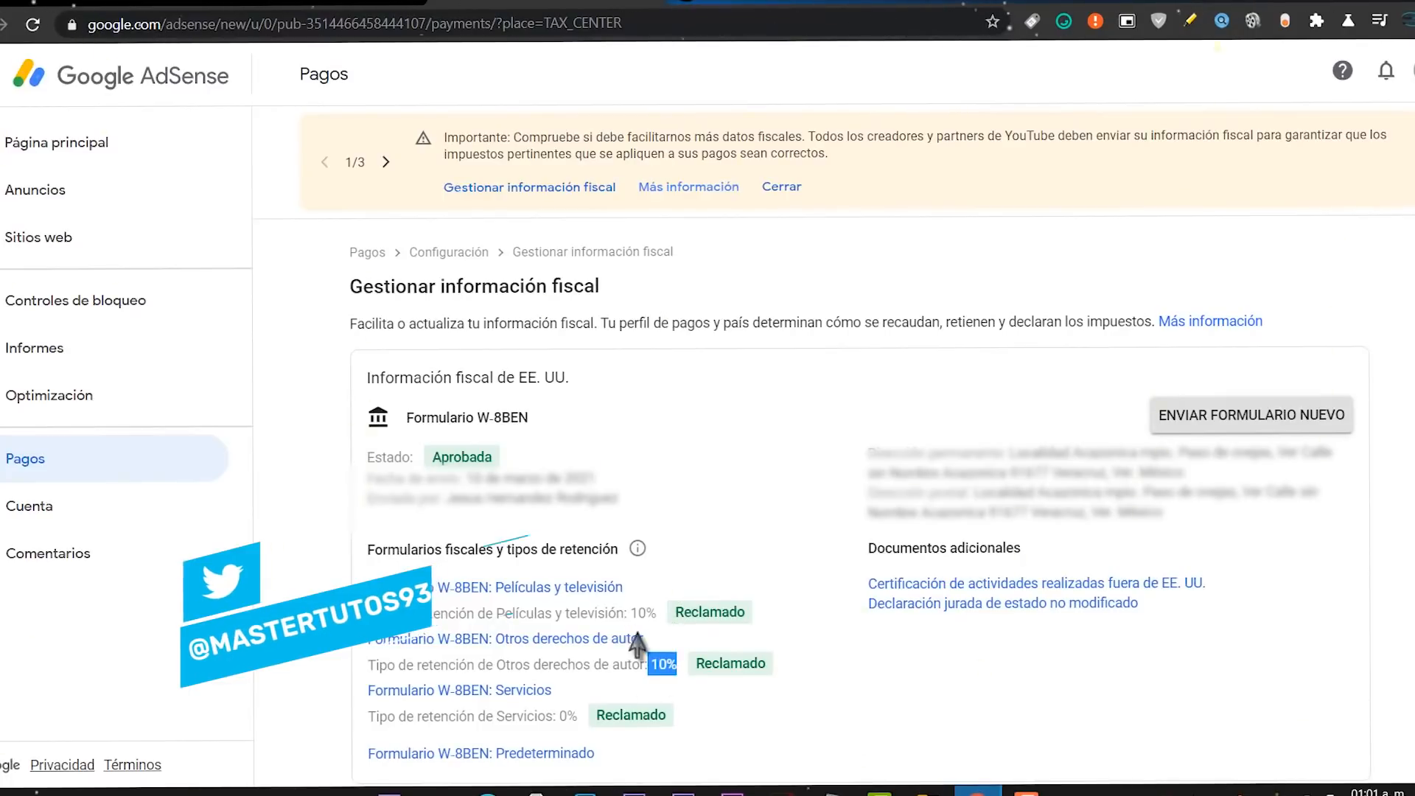
# Check the withholding rates claimed for films and television, other copyrights, and services on the W-8BEN form summary.
pyautogui.moveTo(510, 613); pyautogui.dragTo(646, 614)
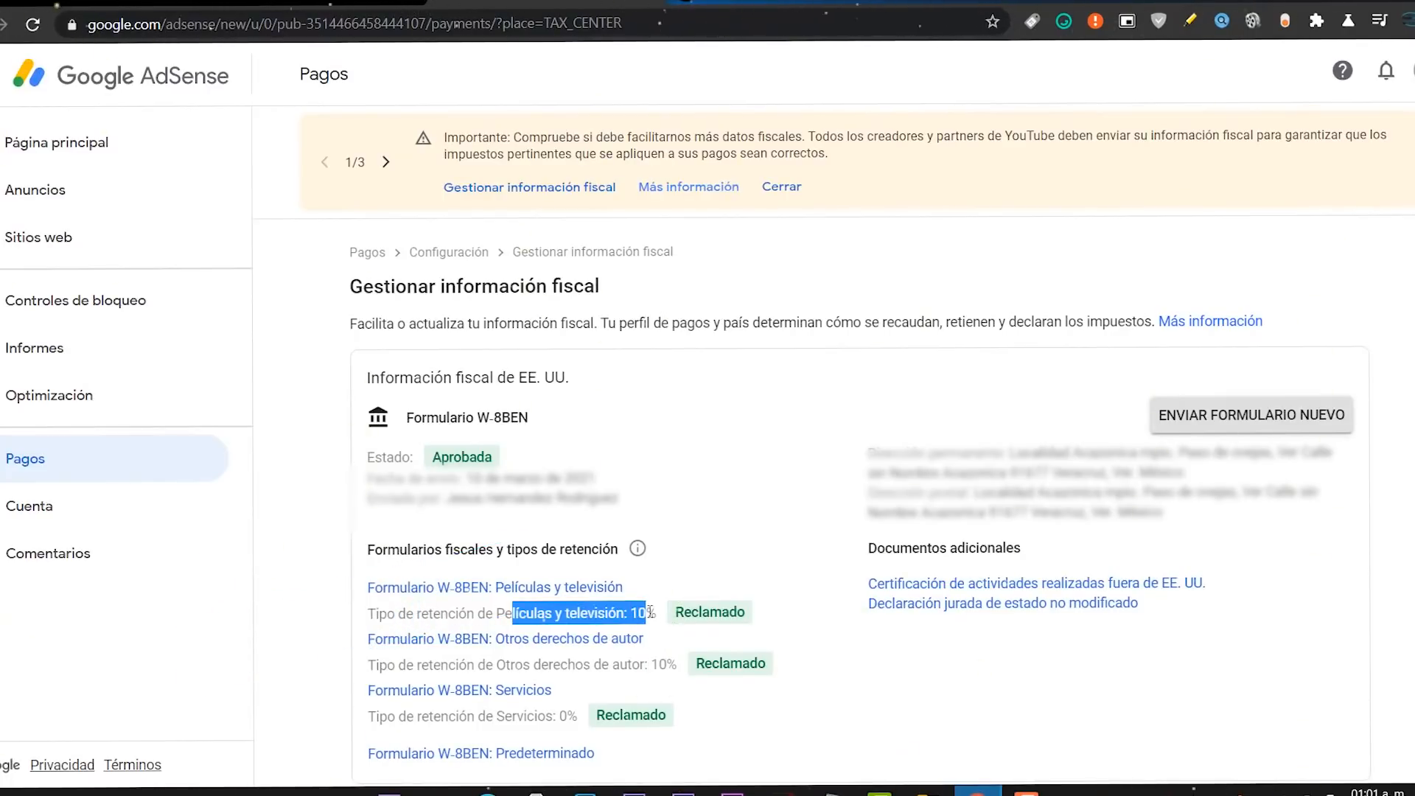
pyautogui.moveTo(621, 664); pyautogui.dragTo(538, 664)
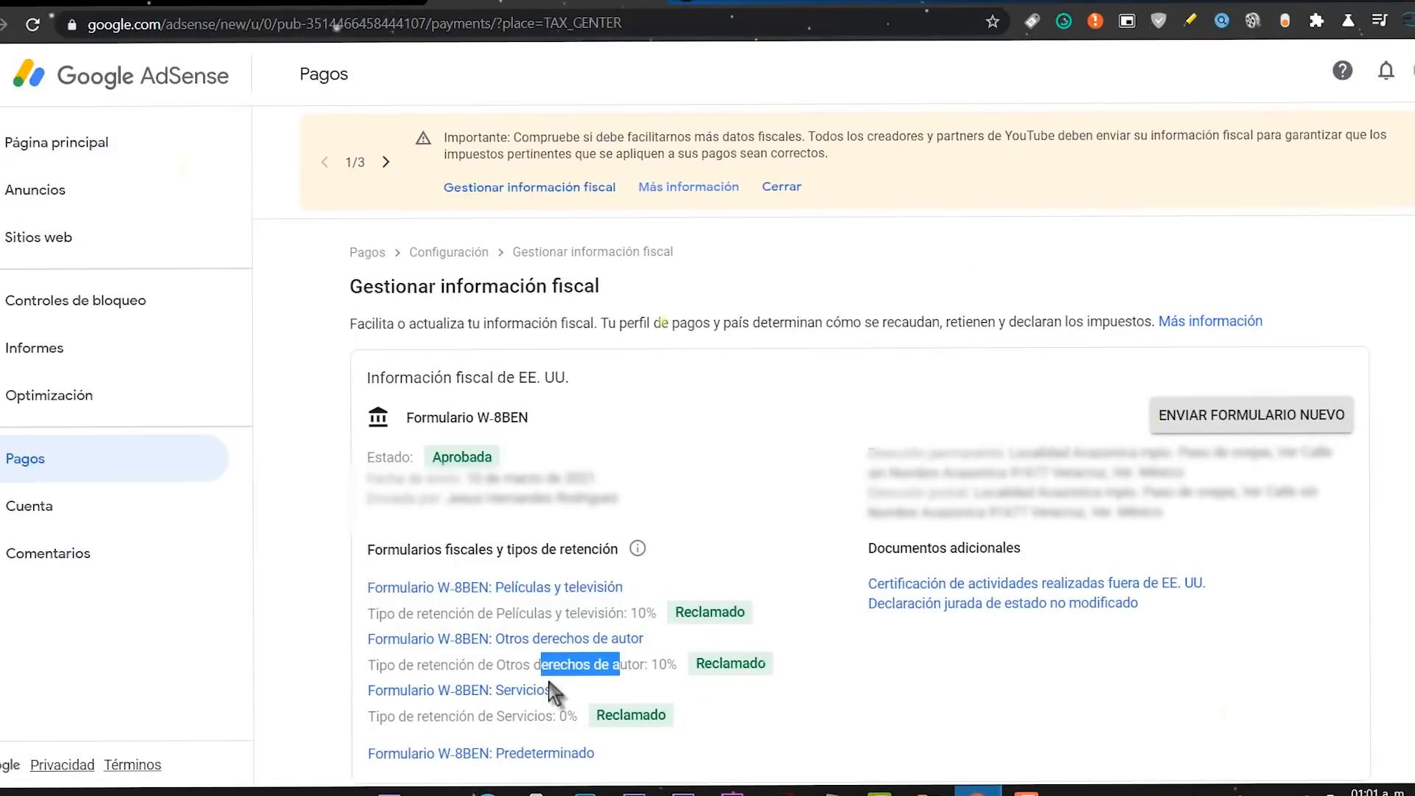
pyautogui.moveTo(579, 717); pyautogui.dragTo(500, 723)
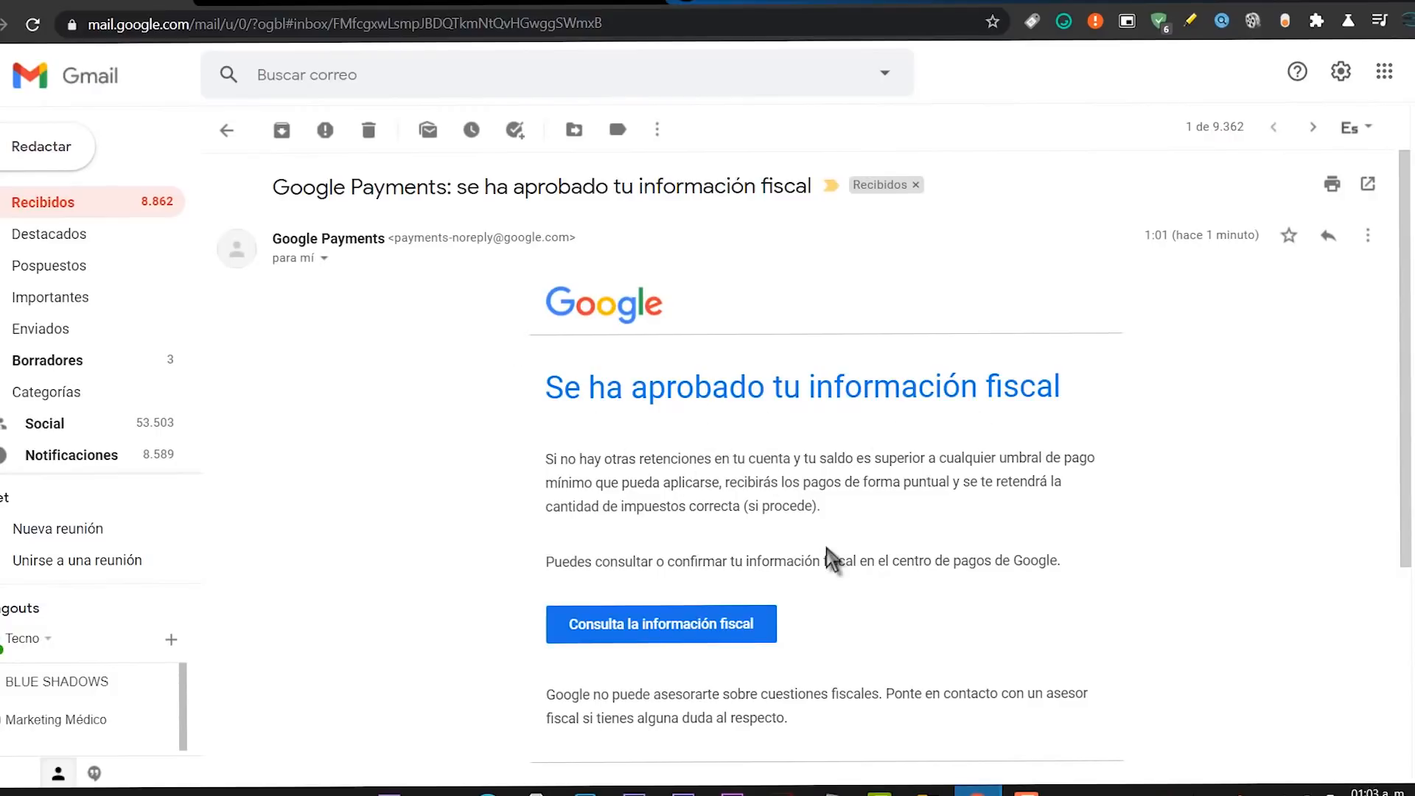
# Read through the Google Payments email about the tax information review in Gmail.
pyautogui.scroll(-4, 833, 575)
pyautogui.scroll(4, 884, 549)
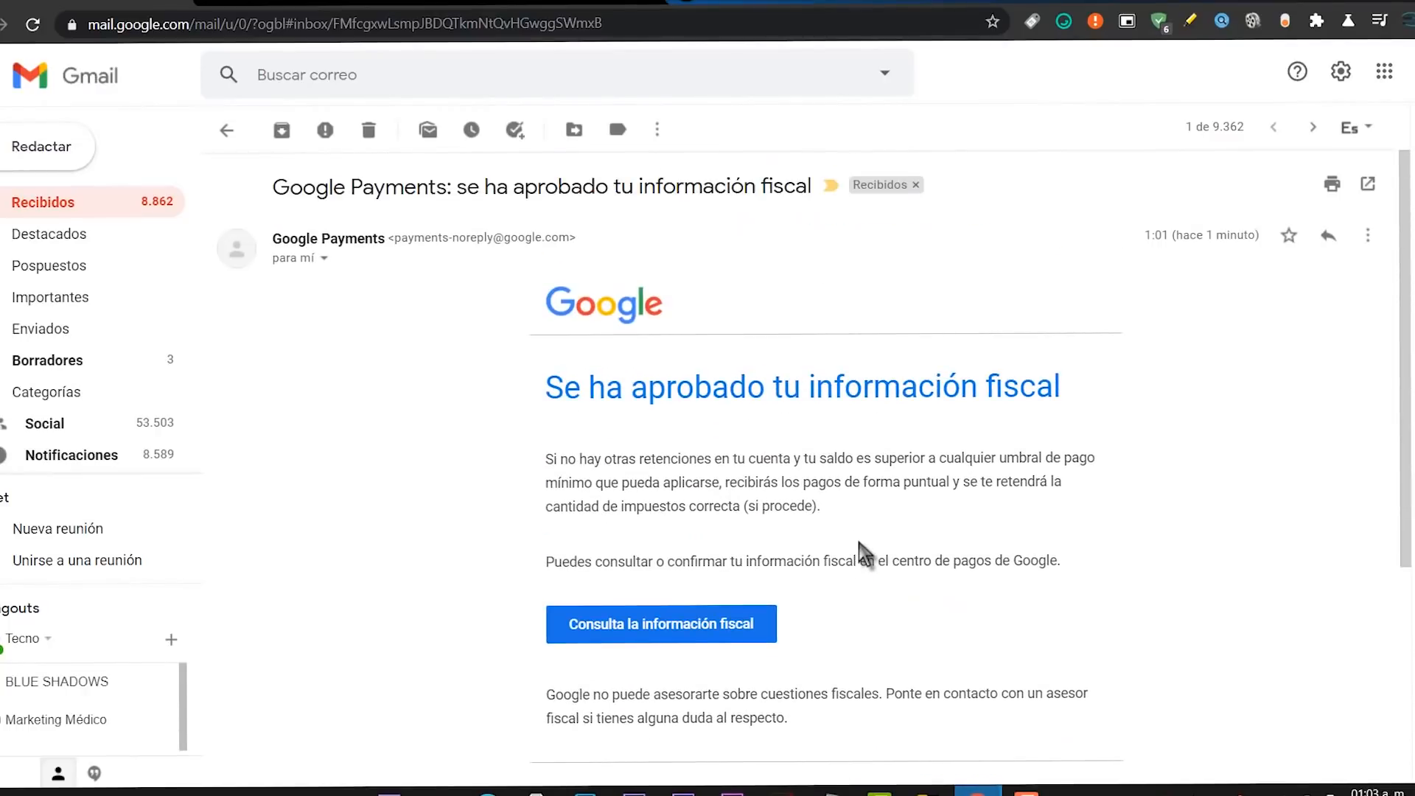